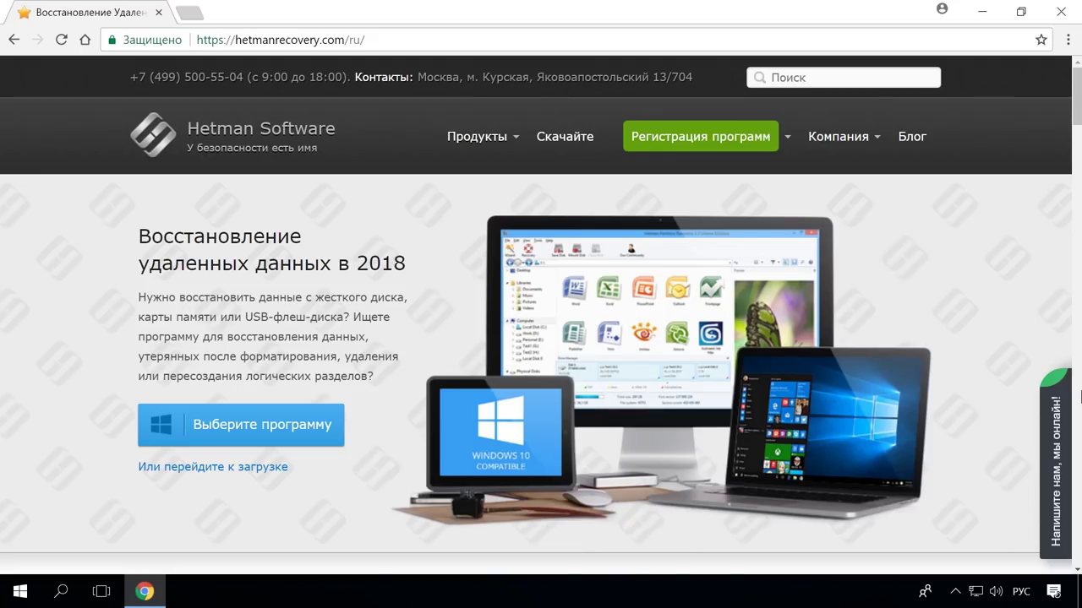
Browse the company's programs, open the Partition Recovery 2.8 product page and start its free download.
scroll(109, 118, down, 10)
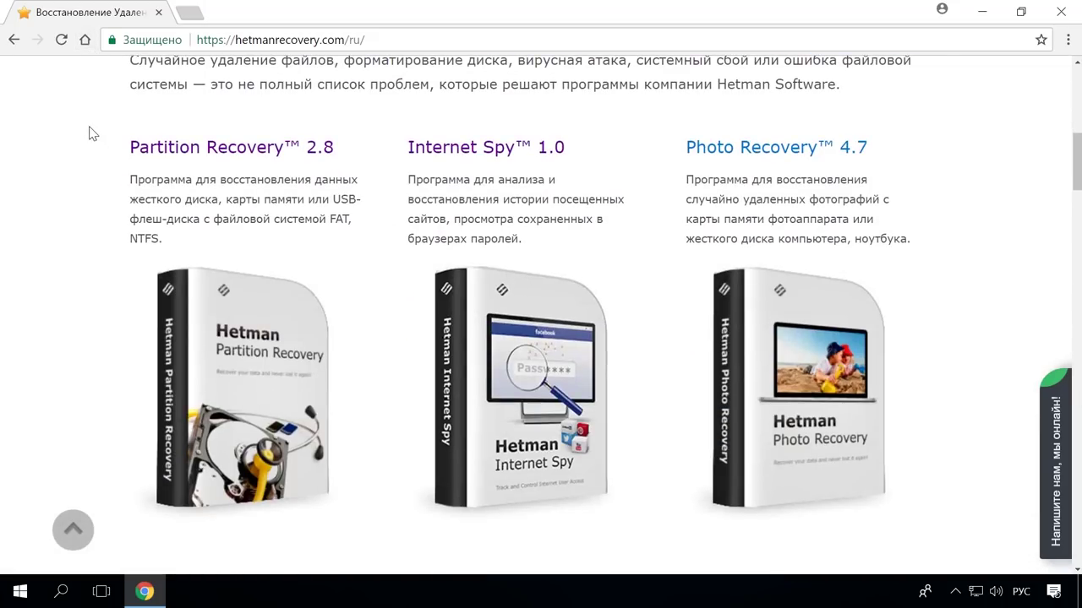
scroll(93, 134, down, 7)
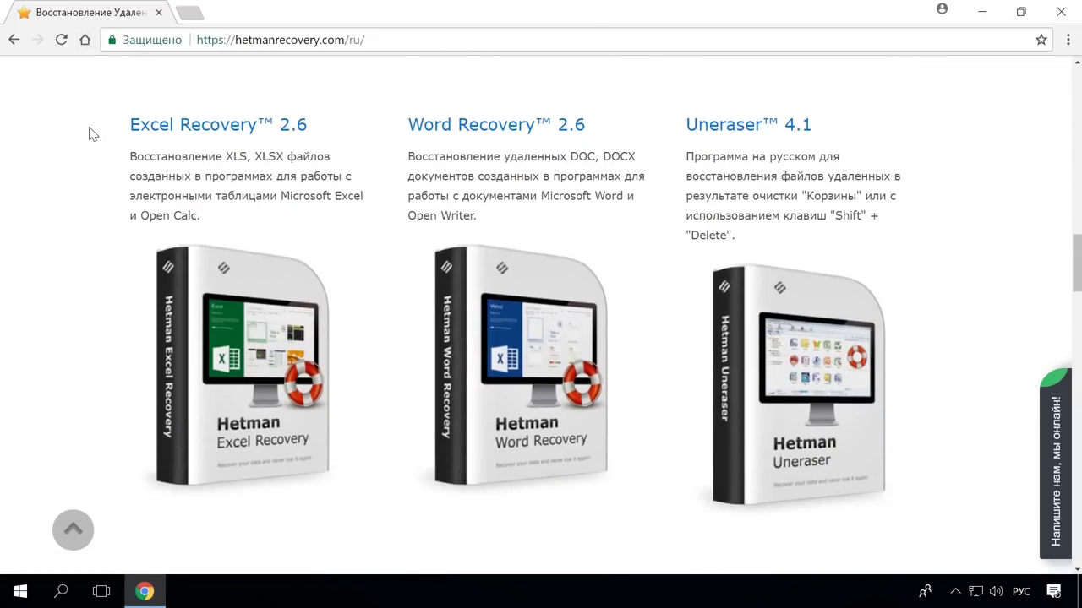
scroll(92, 133, up, 10)
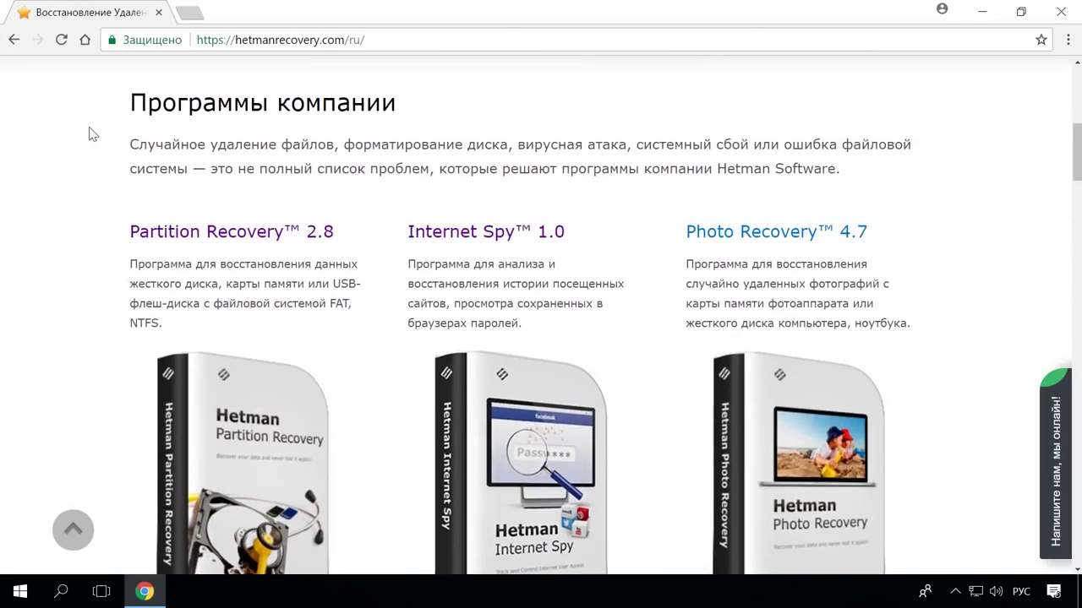
click(241, 230)
scroll(476, 236, down, 3)
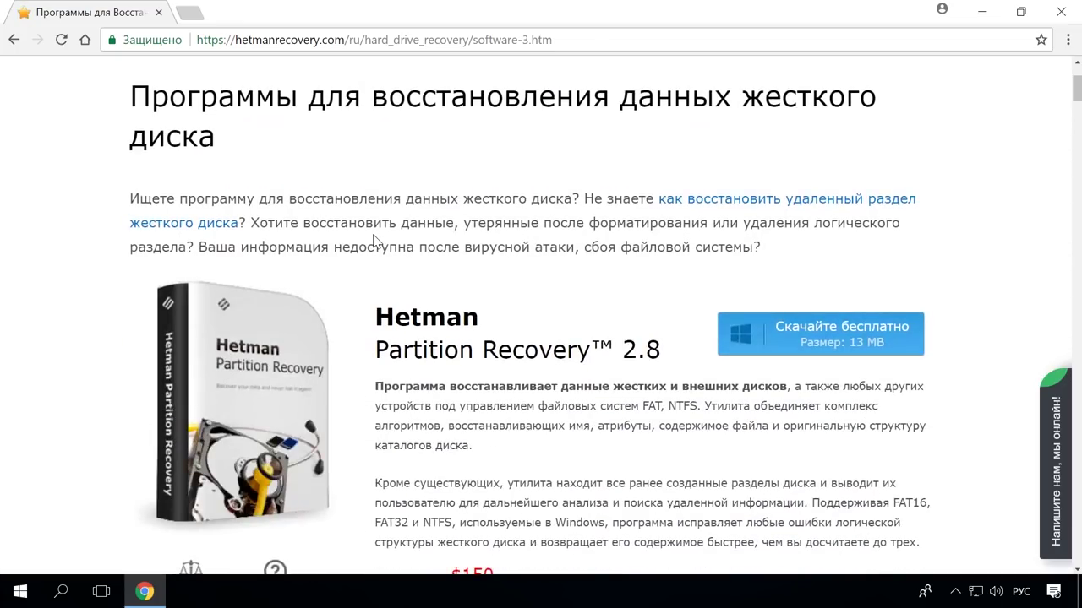
click(867, 252)
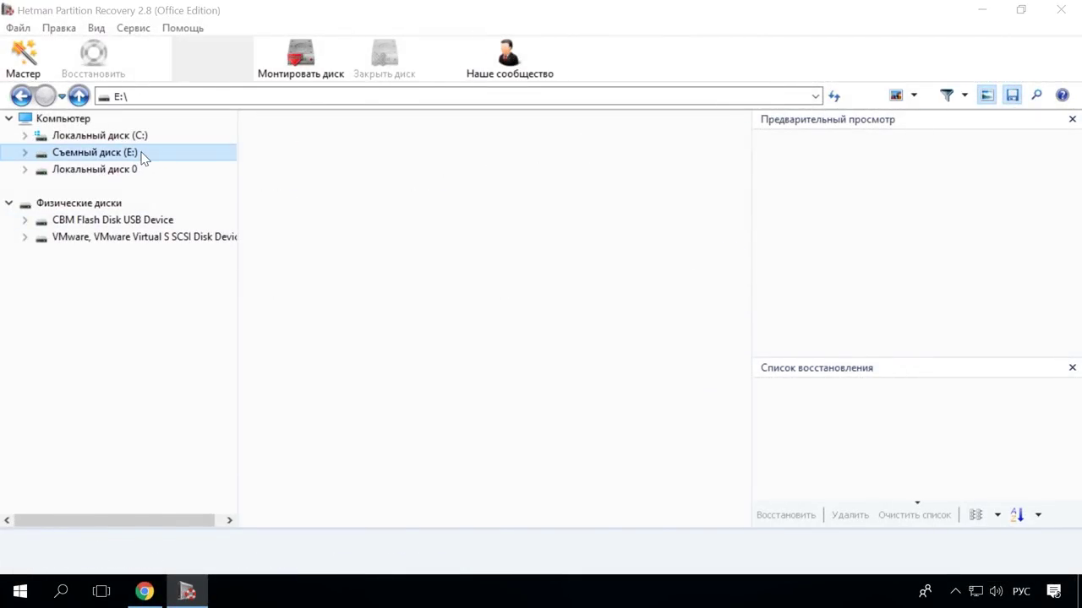
Scan the removable disk (E:) in Hetman Partition Recovery and preview the deleted JPEG image and Word document found on it.
double_click(142, 159)
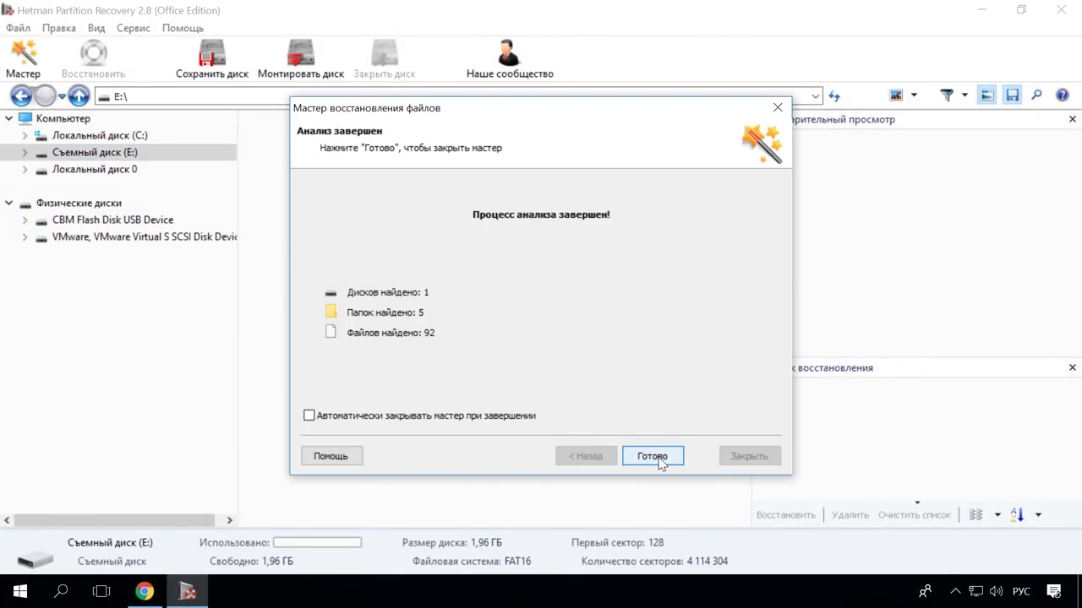
click(657, 459)
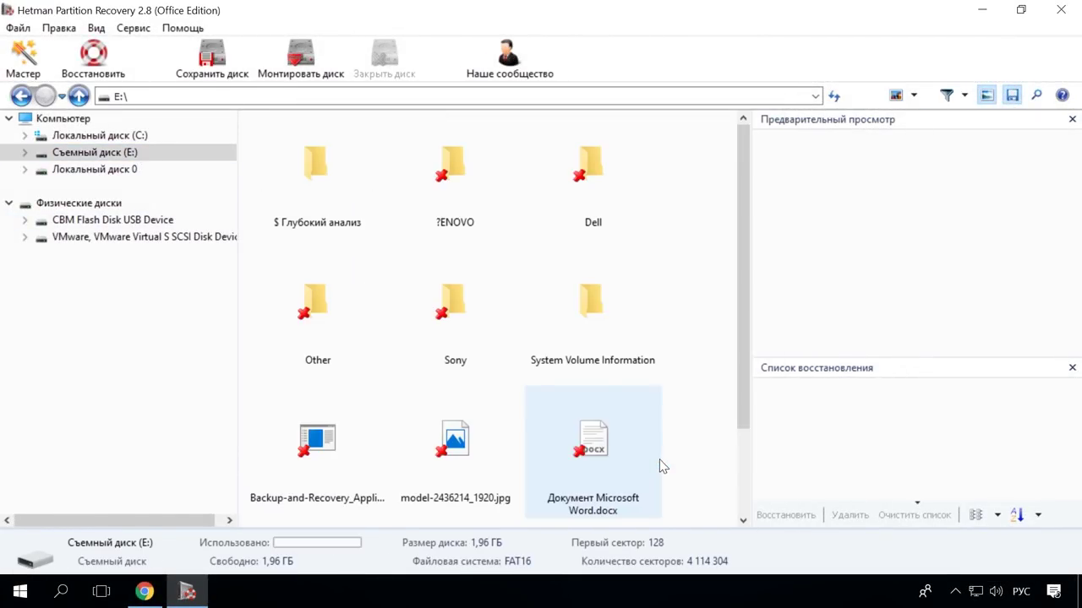
scroll(667, 358, down, 2)
click(350, 437)
click(439, 355)
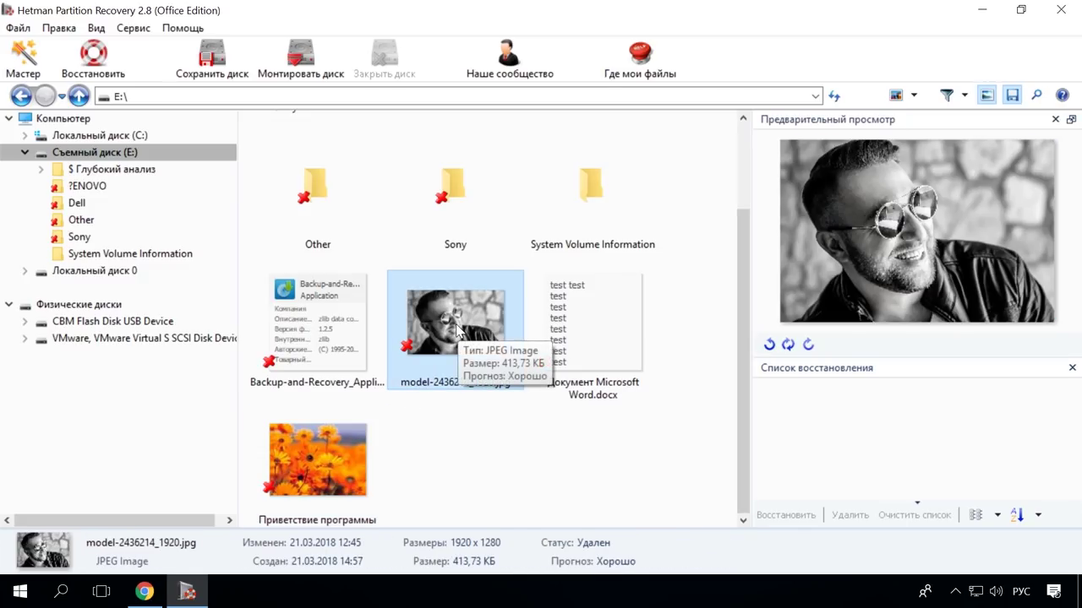
click(604, 340)
Open the deleted Sony folder on drive E: and recover the CB_Green_AssistVAIOButton image.
click(101, 237)
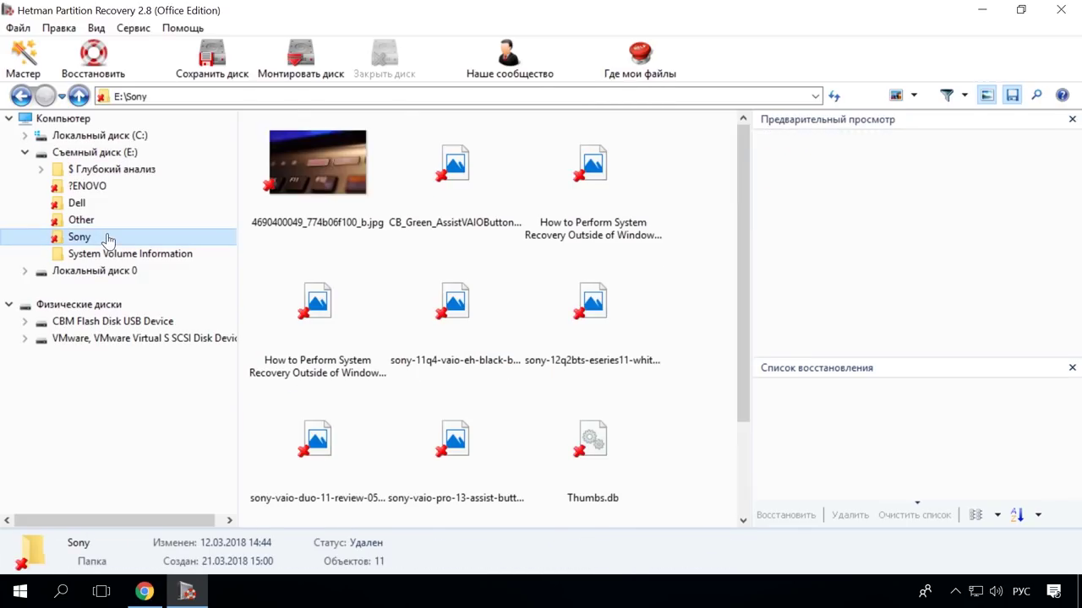
click(439, 191)
right_click(439, 191)
click(492, 195)
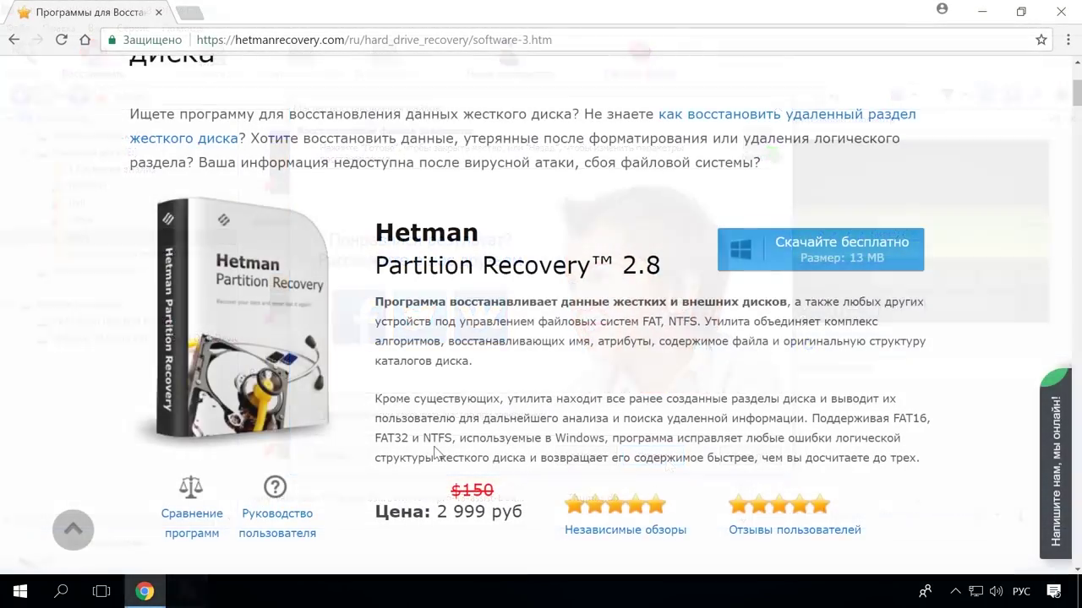
Switch to Chrome, open the Hetman Software blog and browse its list of articles.
scroll(724, 358, up, 3)
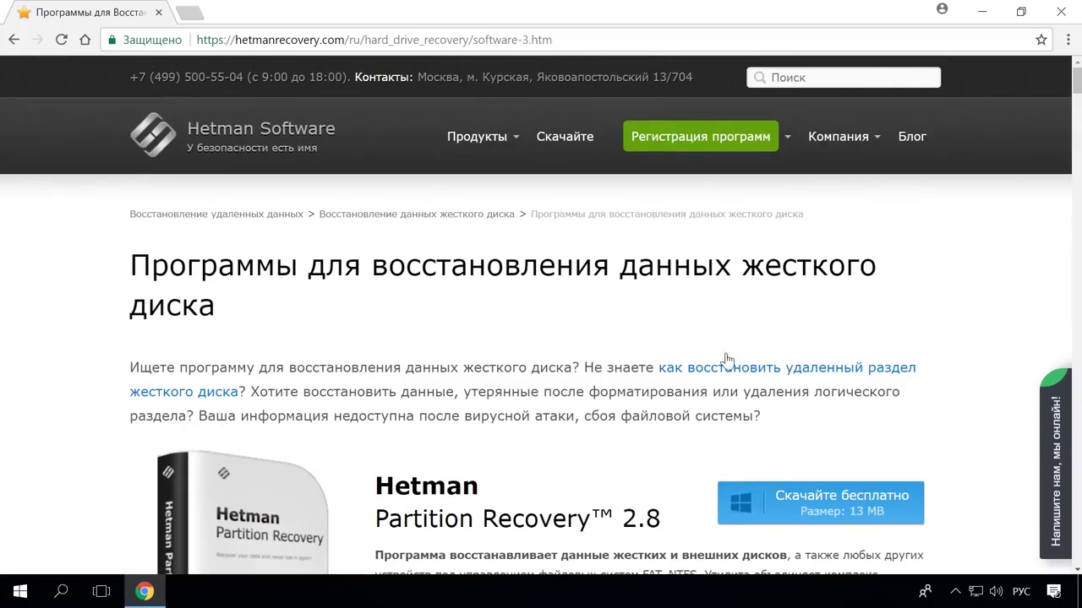
click(910, 139)
scroll(901, 259, down, 15)
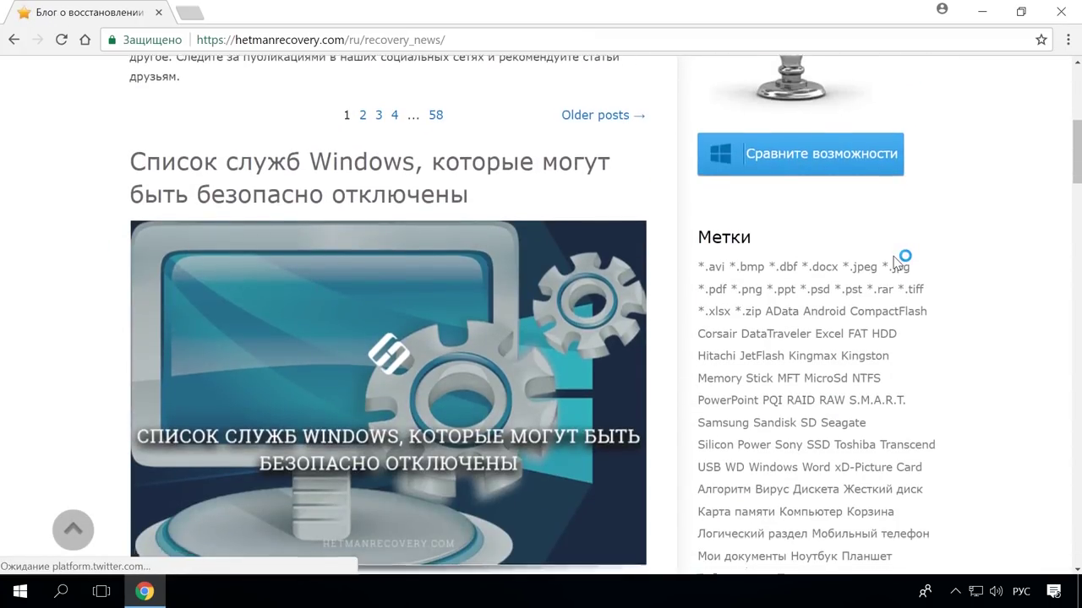
scroll(896, 263, down, 12)
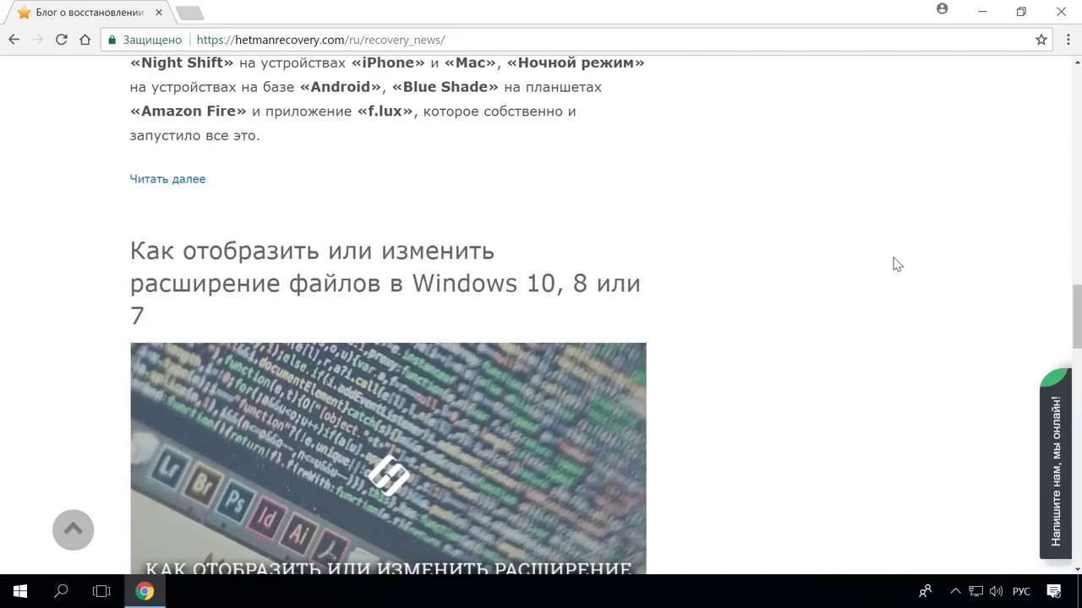
scroll(897, 264, down, 6)
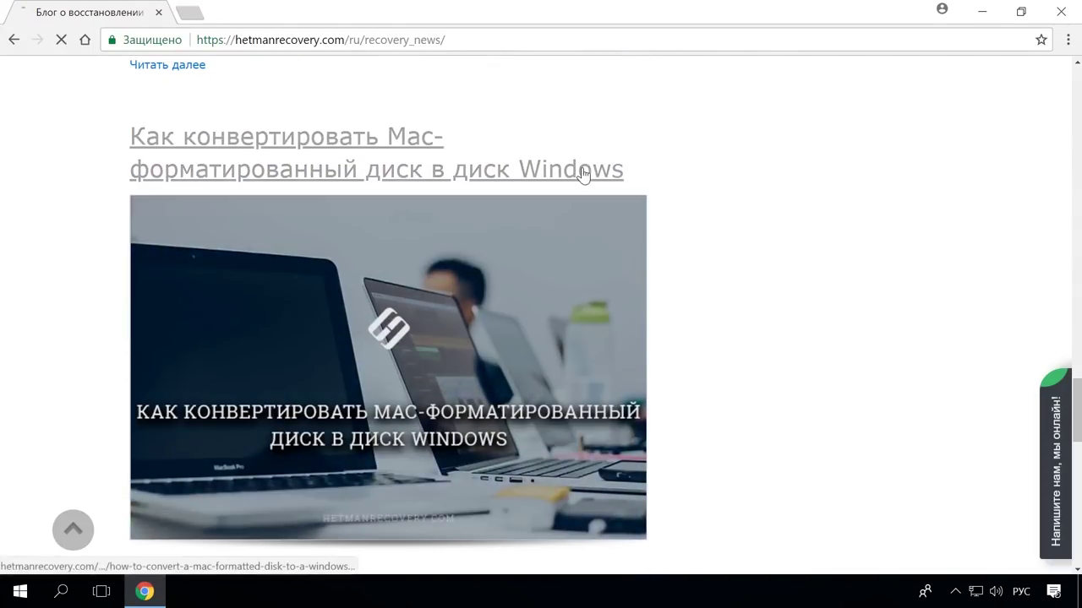
Open the blog article on converting a Mac-formatted disk to a Windows disk and skim through it.
click(581, 173)
scroll(623, 214, down, 12)
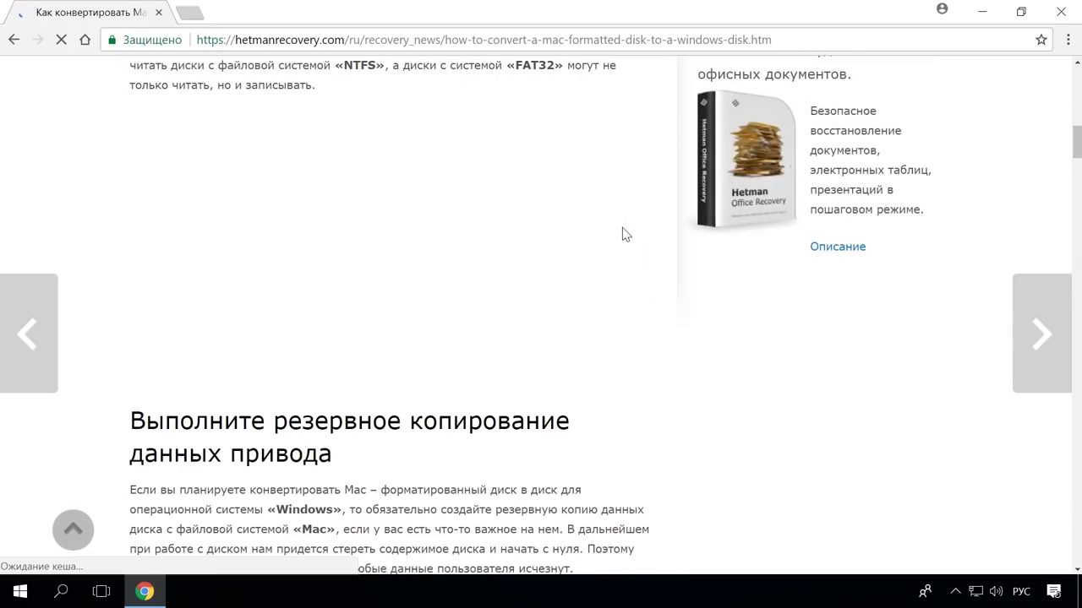
scroll(630, 232, down, 10)
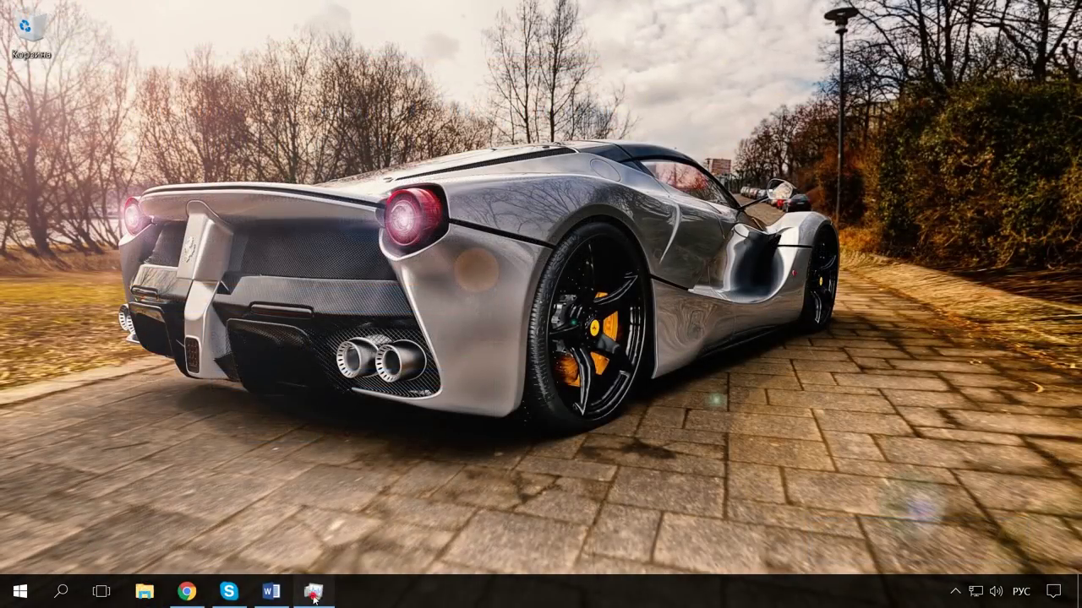
Open Task Manager, review its startup programs, performance graphs and running processes, and close it.
key(ctrl+shift+Escape)
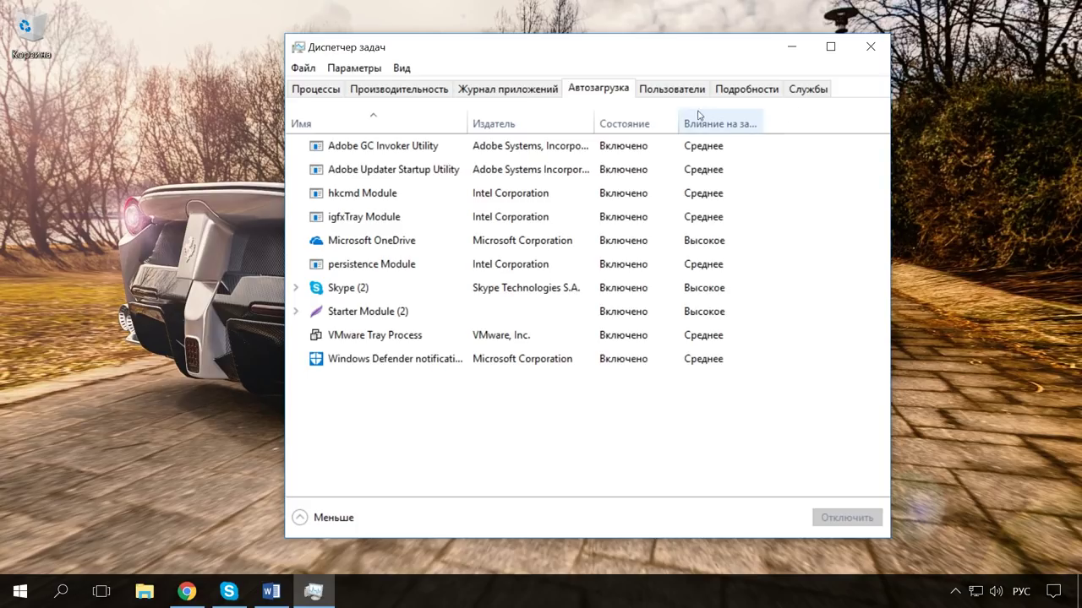
click(431, 94)
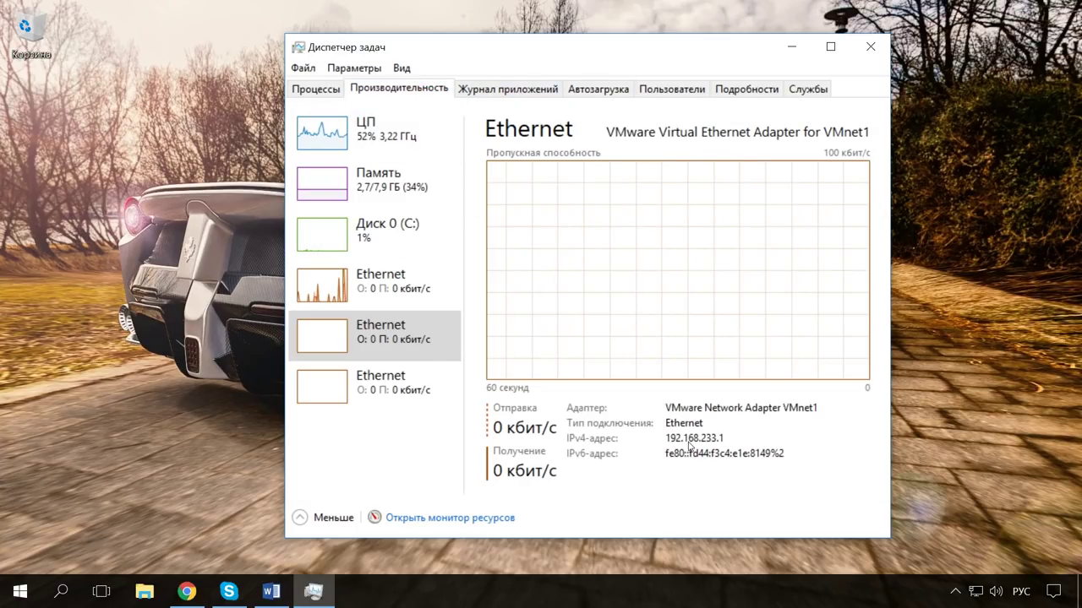
click(315, 89)
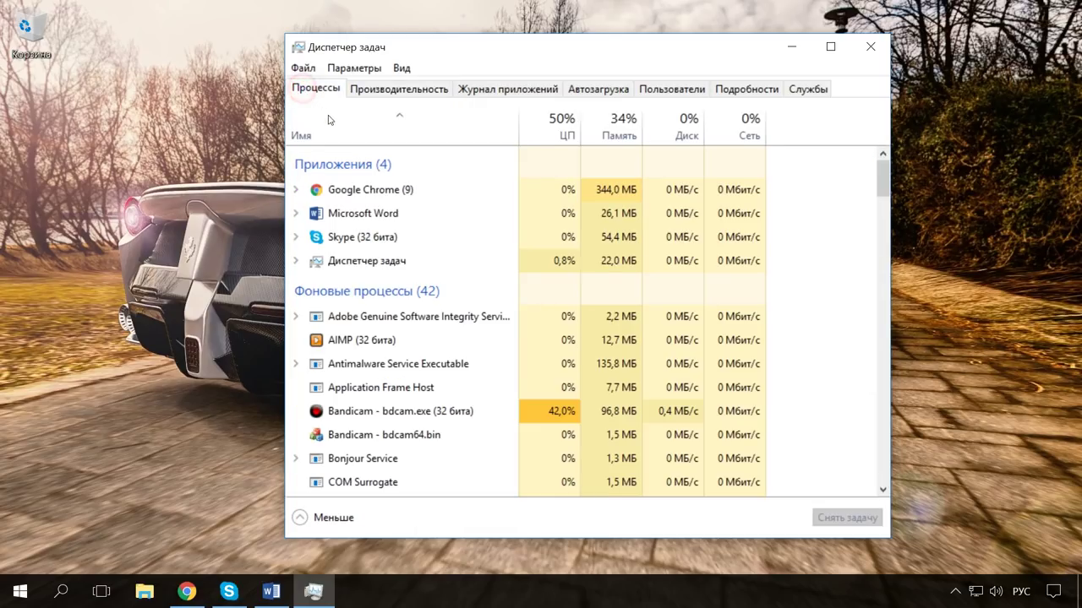
right_click(368, 262)
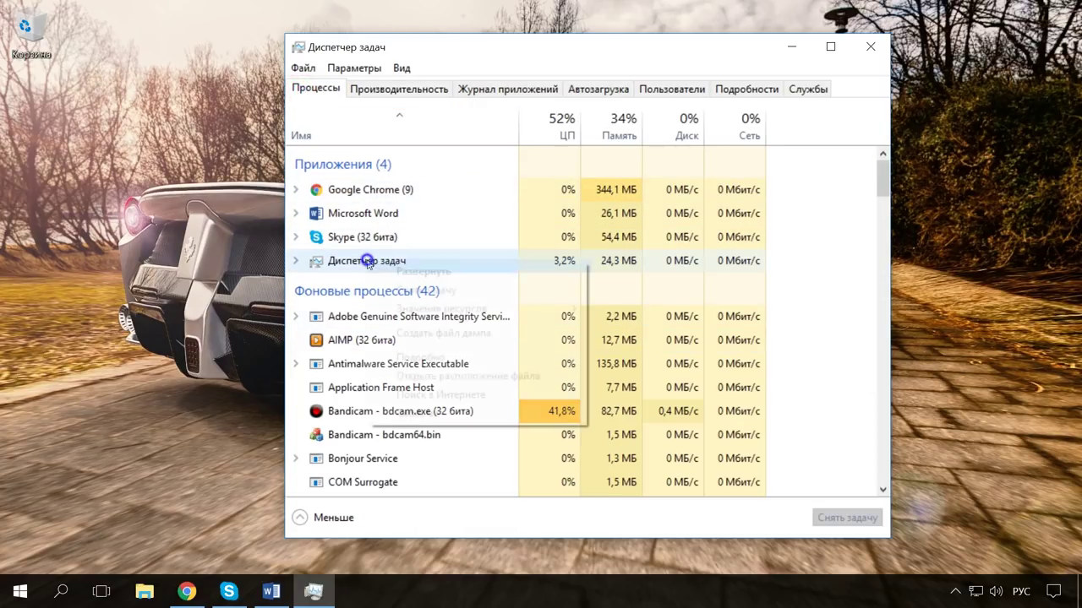
click(871, 46)
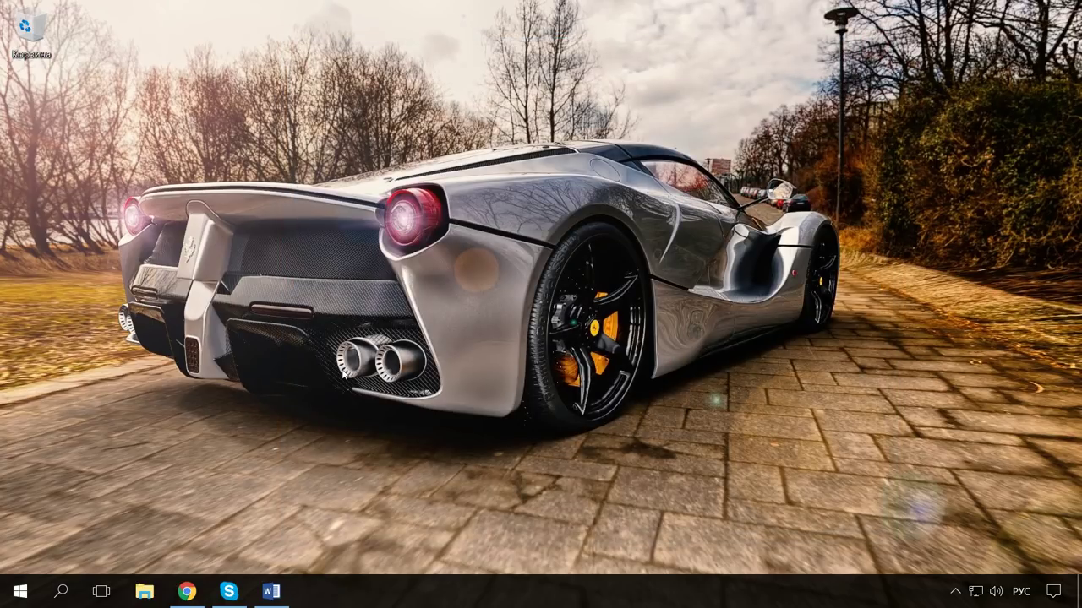
key(ctrl+super+o)
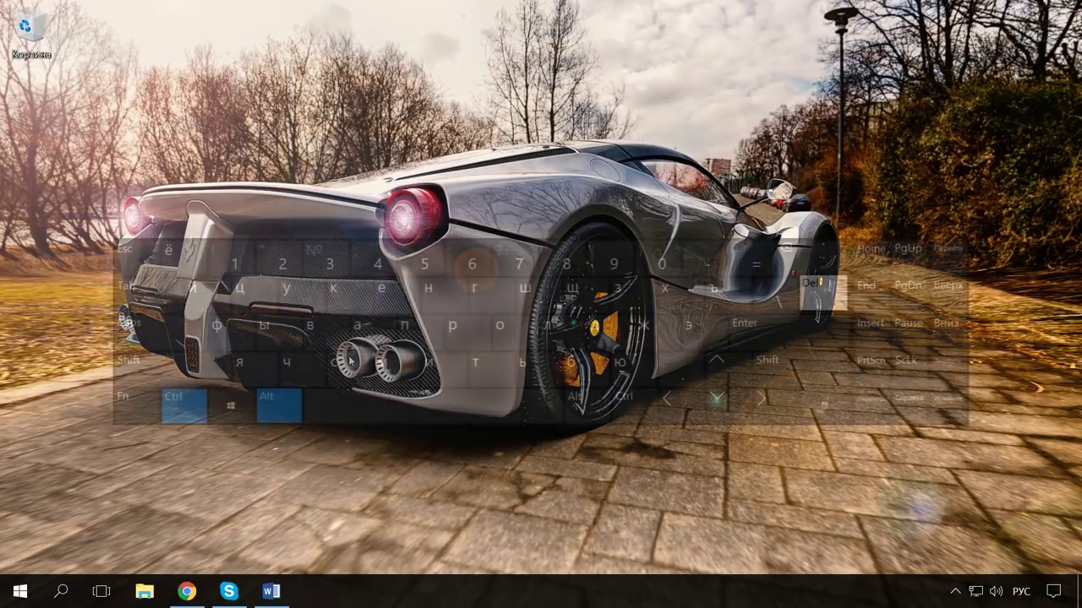
key(ctrl+shift+Escape)
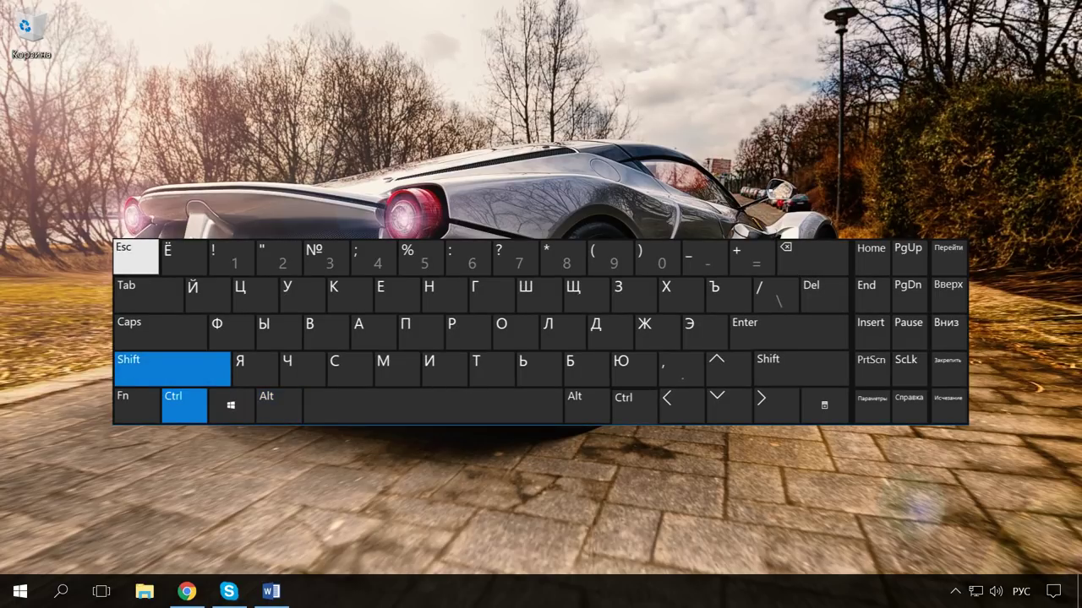
key(ctrl+super+o)
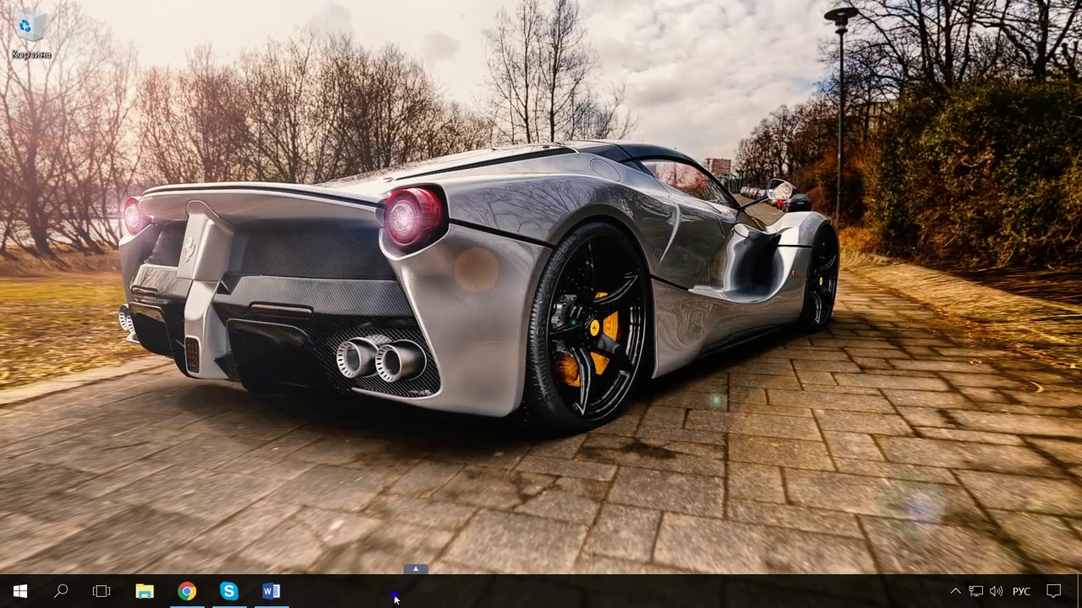
Open Task Manager in its detailed view and look through the application, background and Windows process groups.
right_click(395, 599)
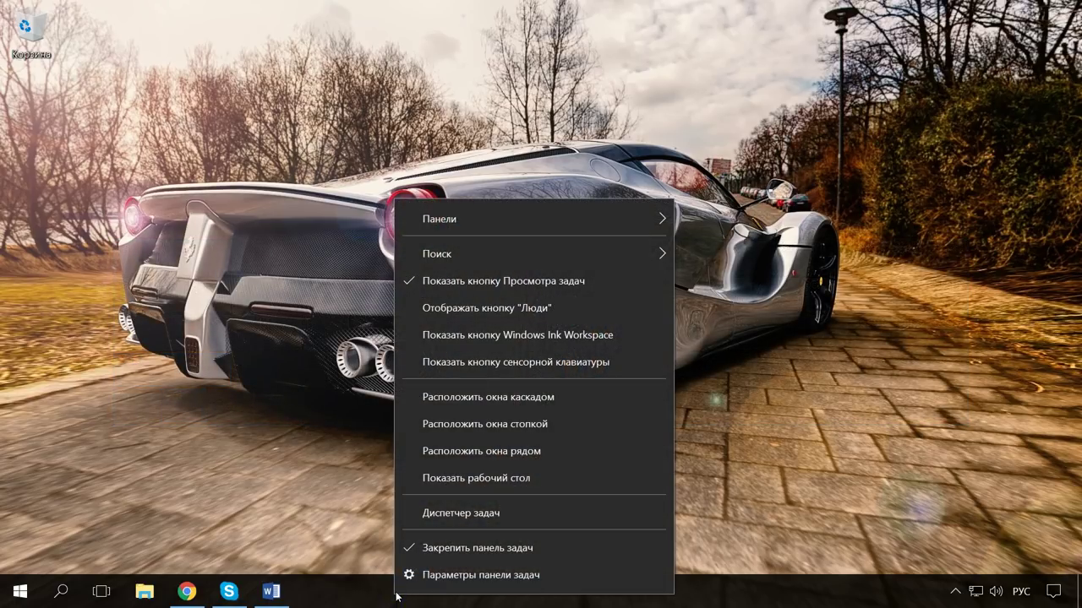
click(479, 521)
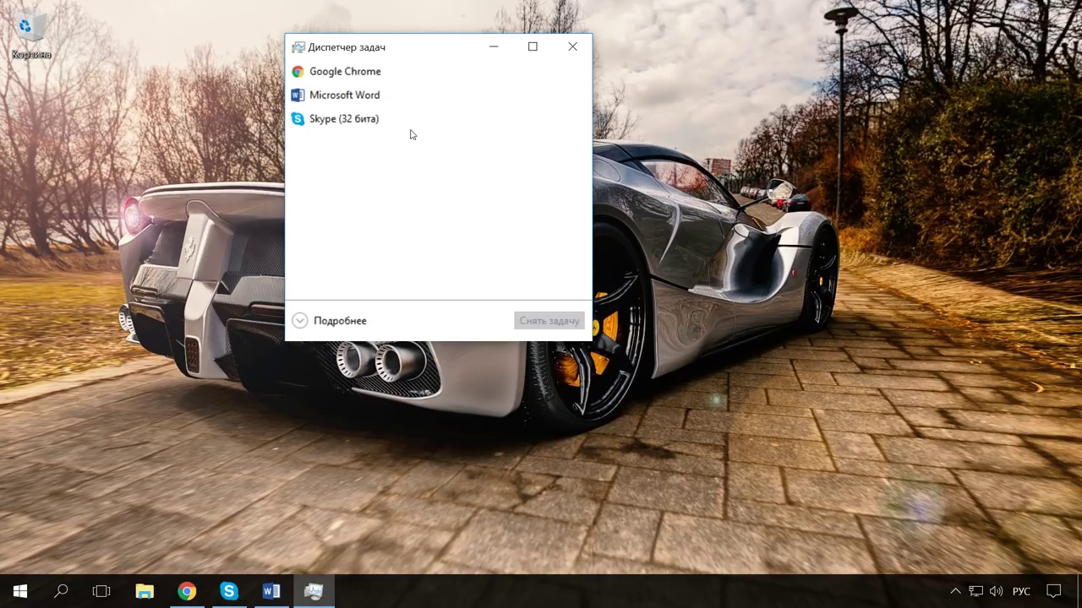
click(331, 323)
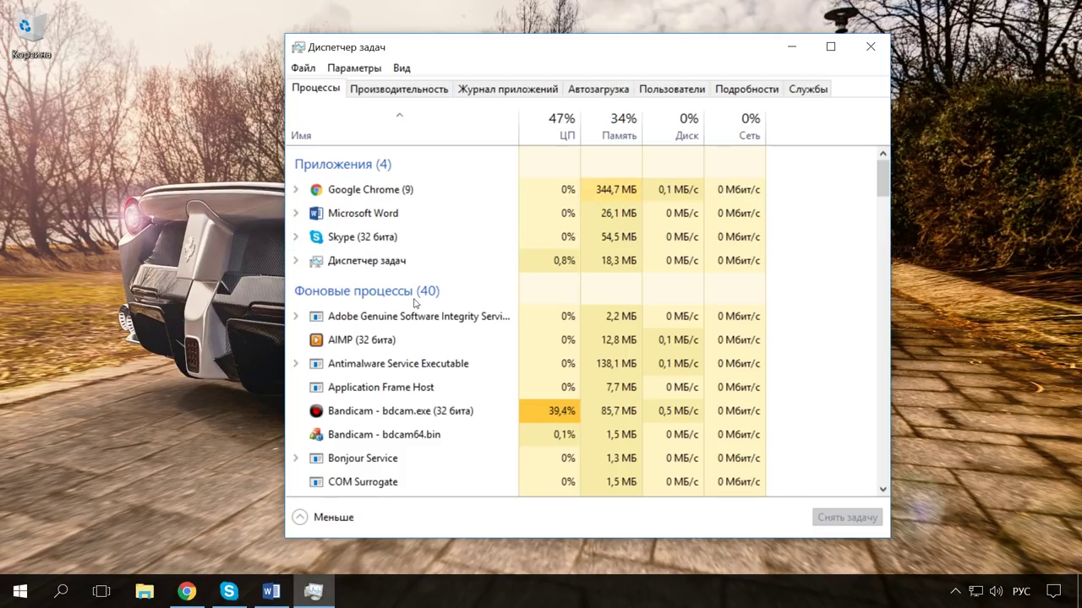
scroll(422, 354, down, 6)
scroll(444, 408, down, 8)
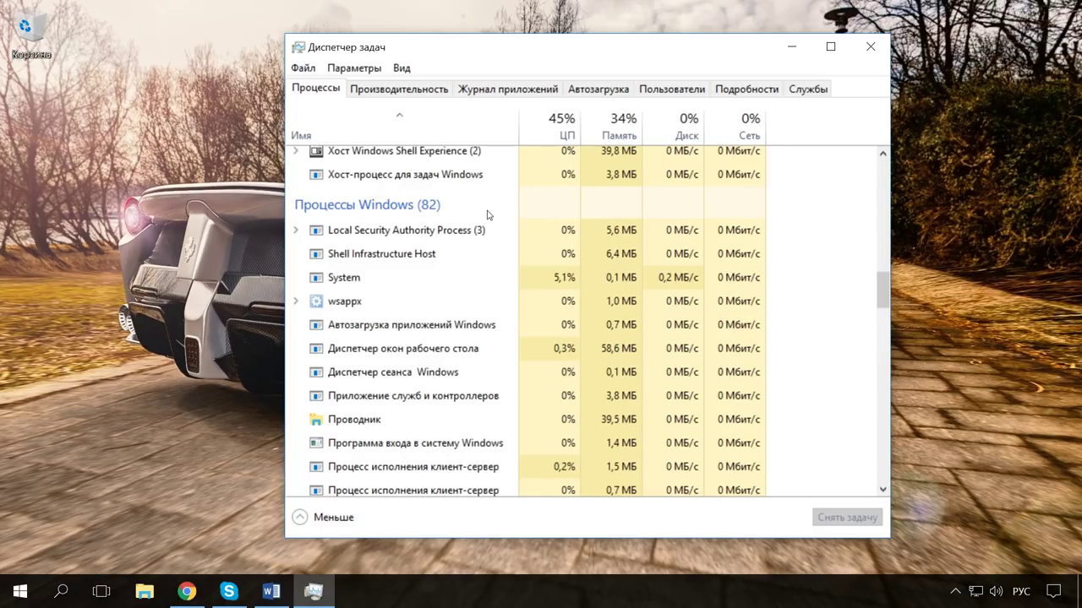
drag(882, 290, 885, 172)
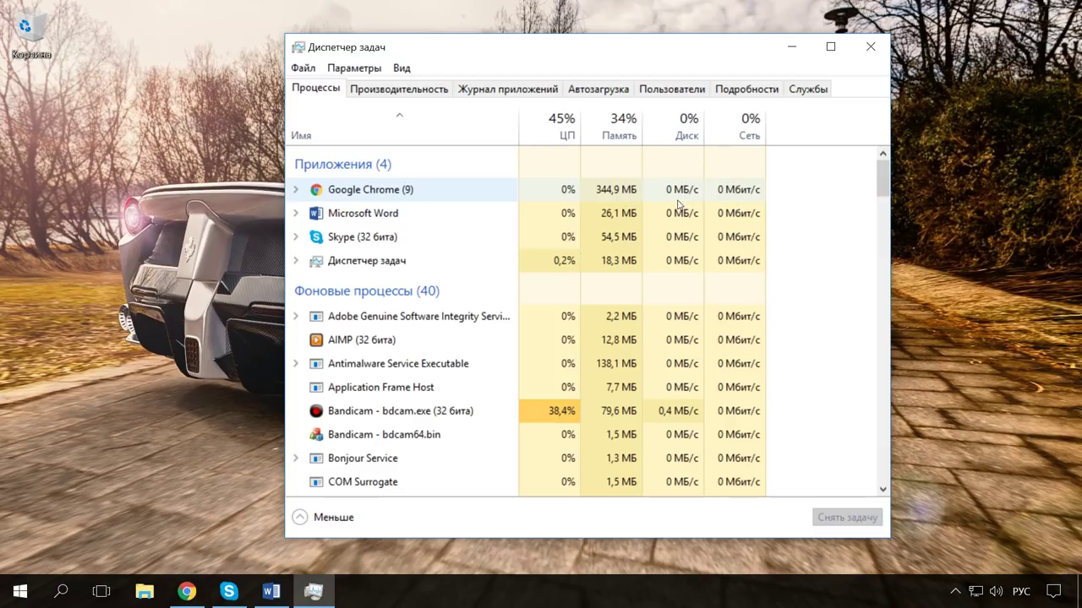
Select the Adobe Genuine Software Integrity Service background process and expand its group.
click(447, 316)
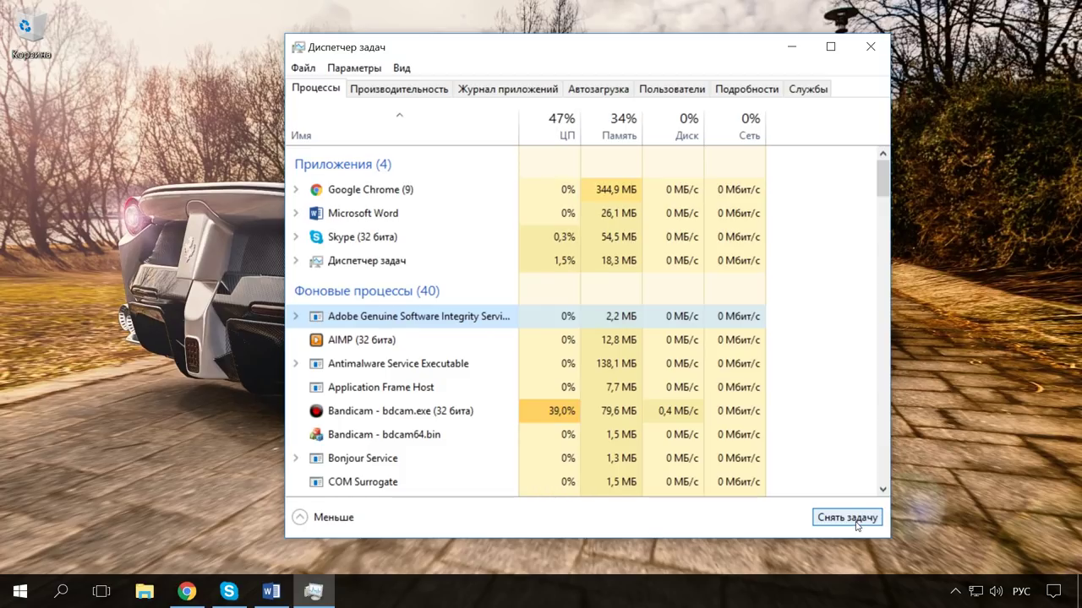
right_click(446, 317)
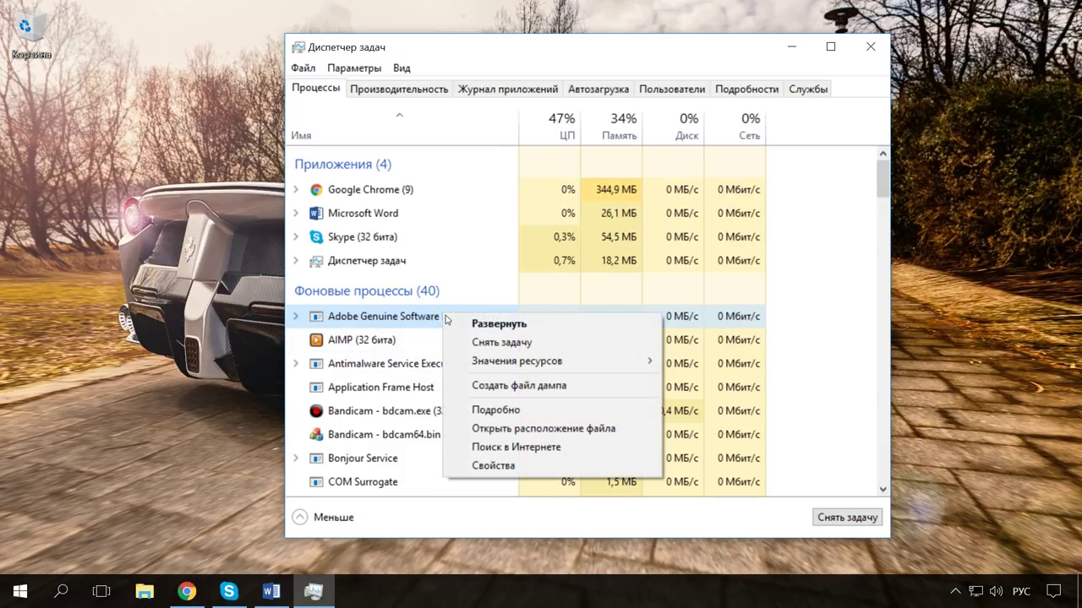
click(560, 329)
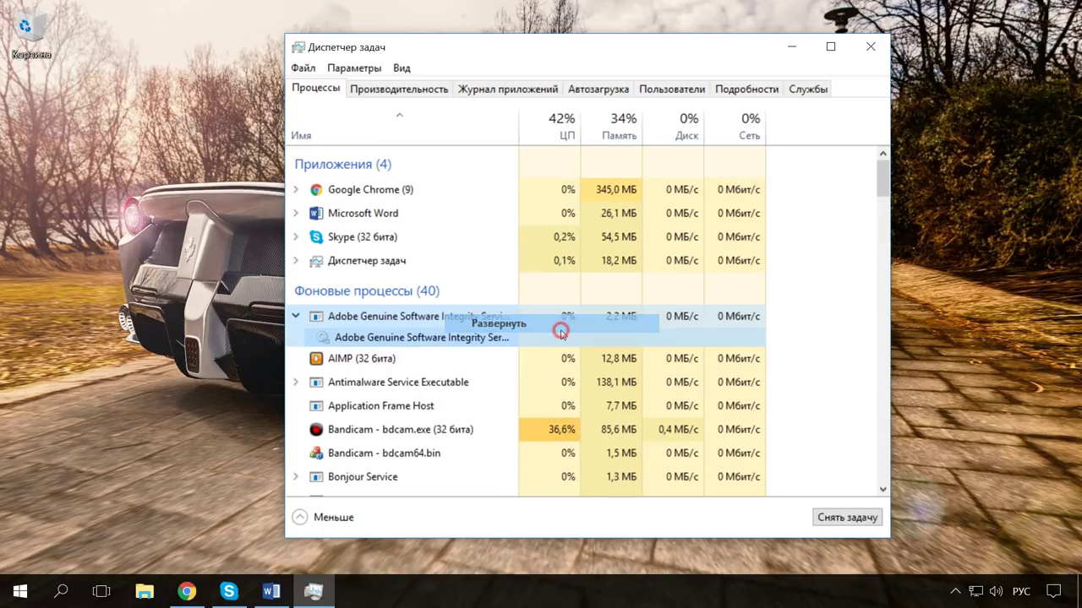
View the file location of the Adobe Genuine Software Integrity Service process and close the folder window.
right_click(468, 316)
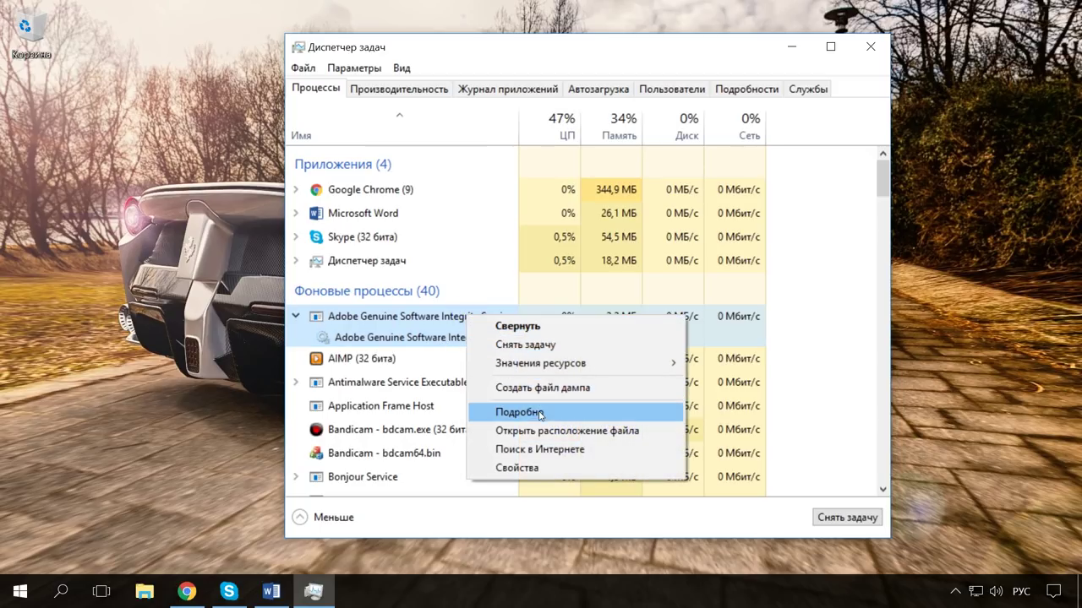
click(566, 432)
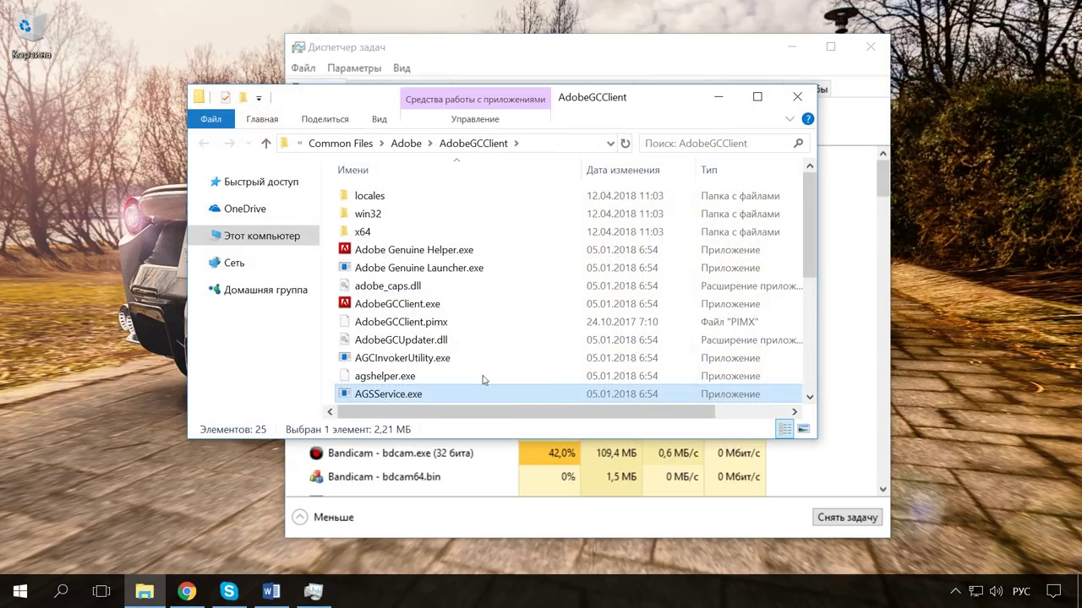
click(797, 97)
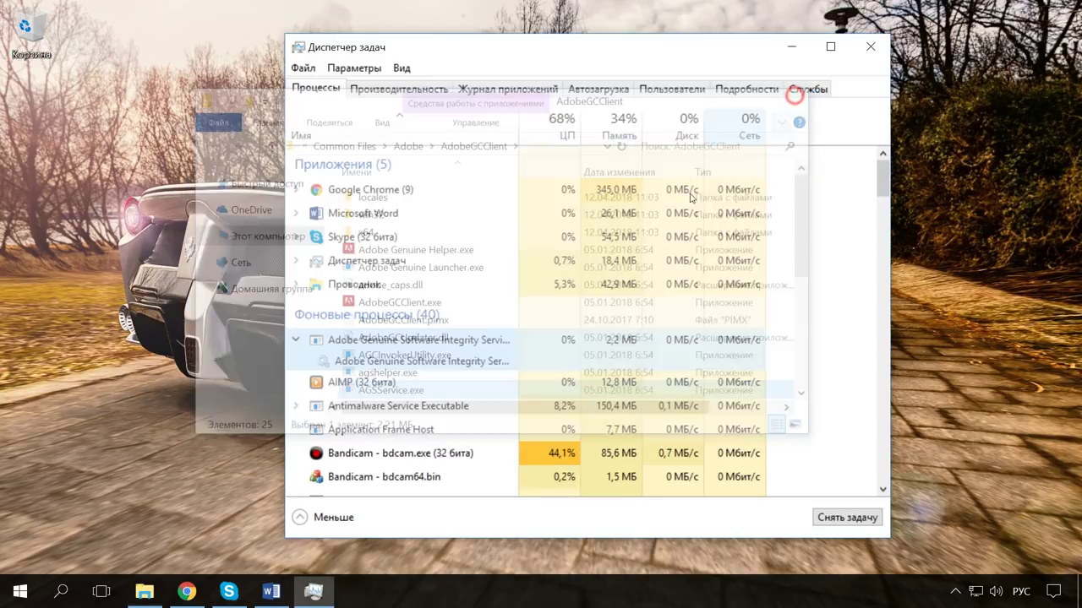
Review the general, security and compatibility properties of the Adobe Genuine Software Integrity Service process file, and close its properties.
right_click(428, 341)
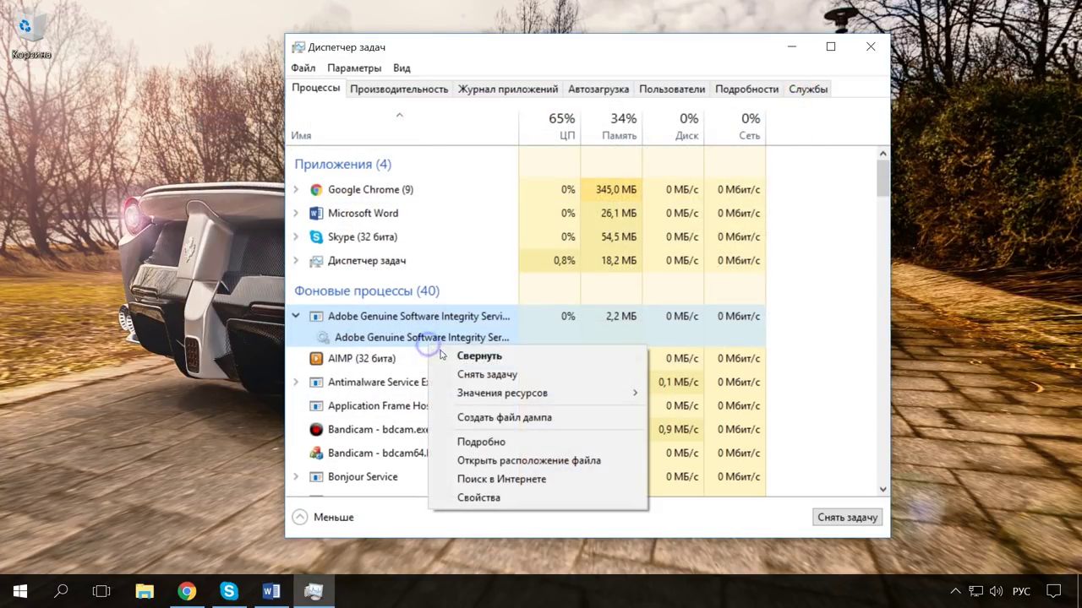
click(524, 500)
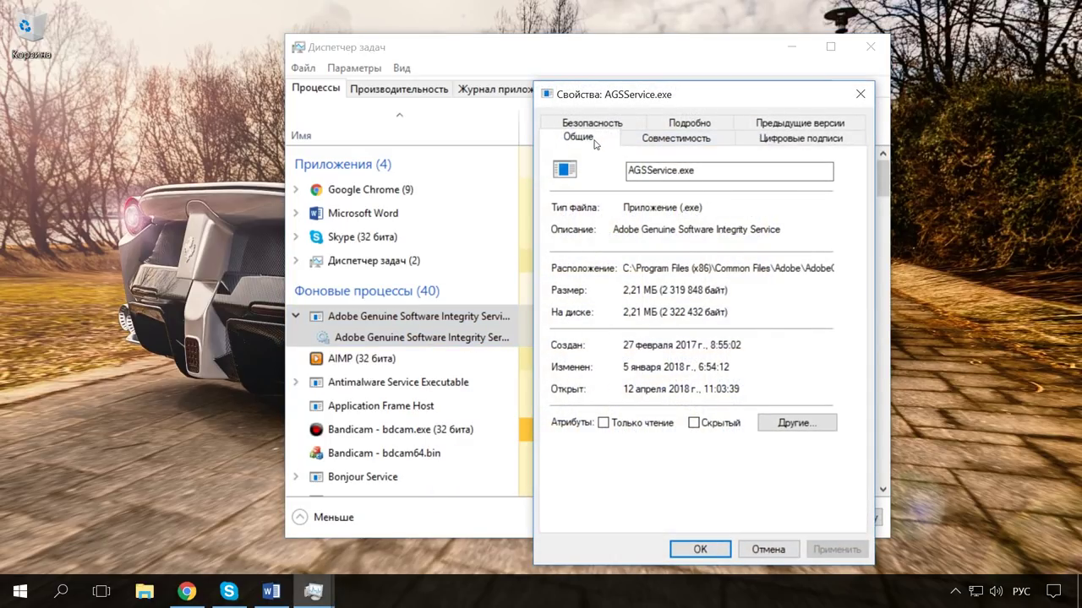
click(625, 125)
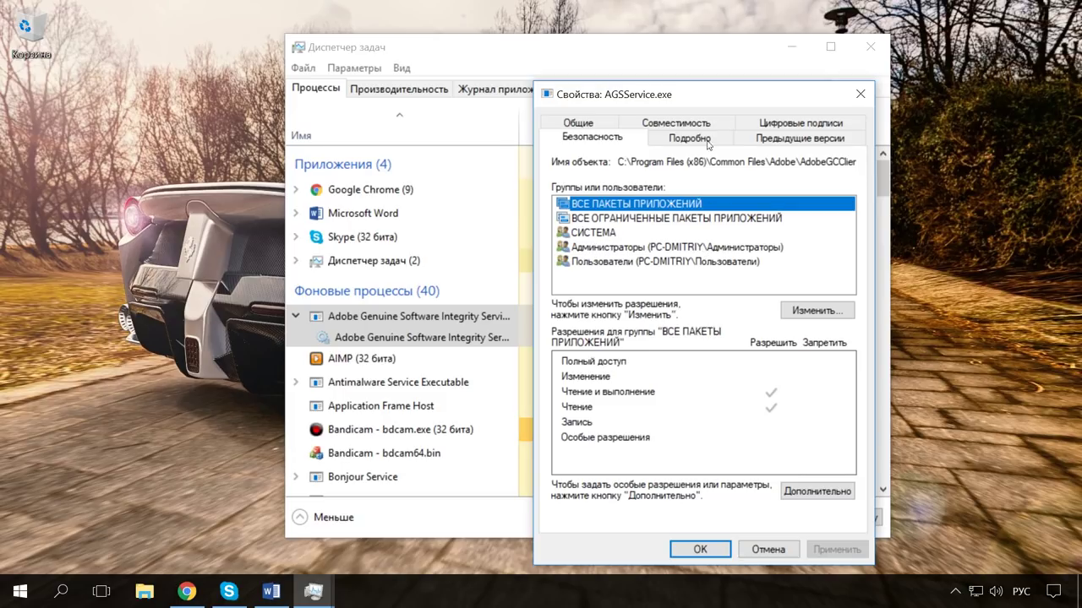
click(676, 123)
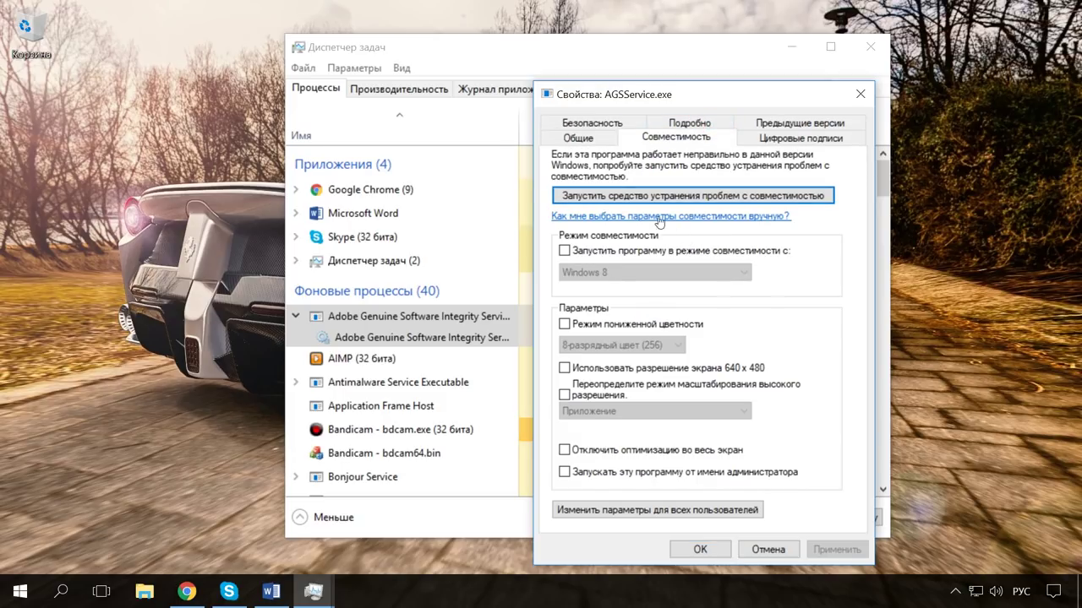
click(860, 93)
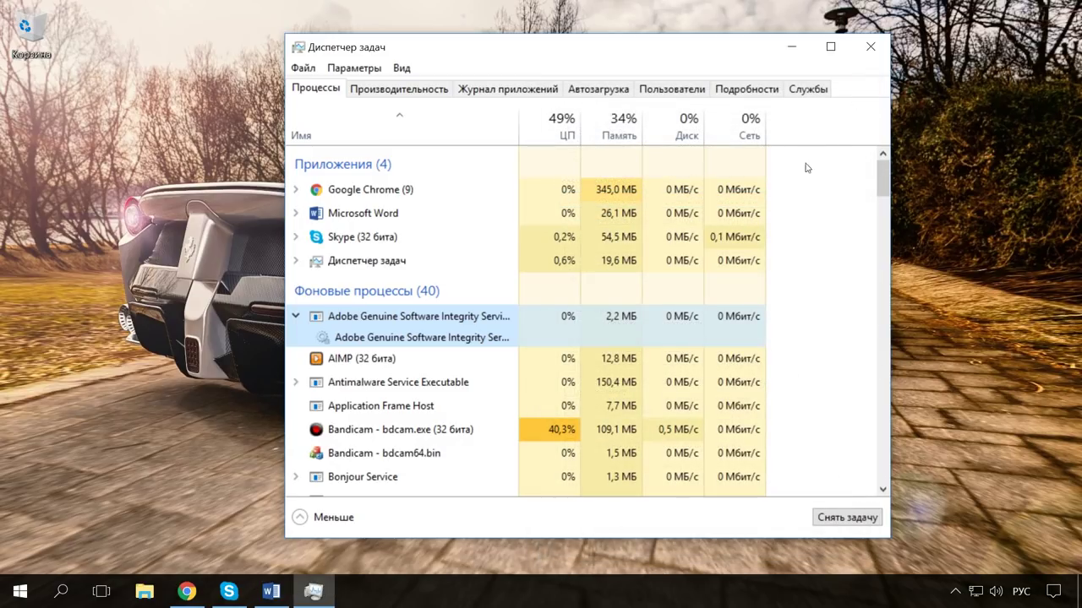
Look through the memory display-unit options for the Adobe process and the columns available for the process list.
right_click(458, 309)
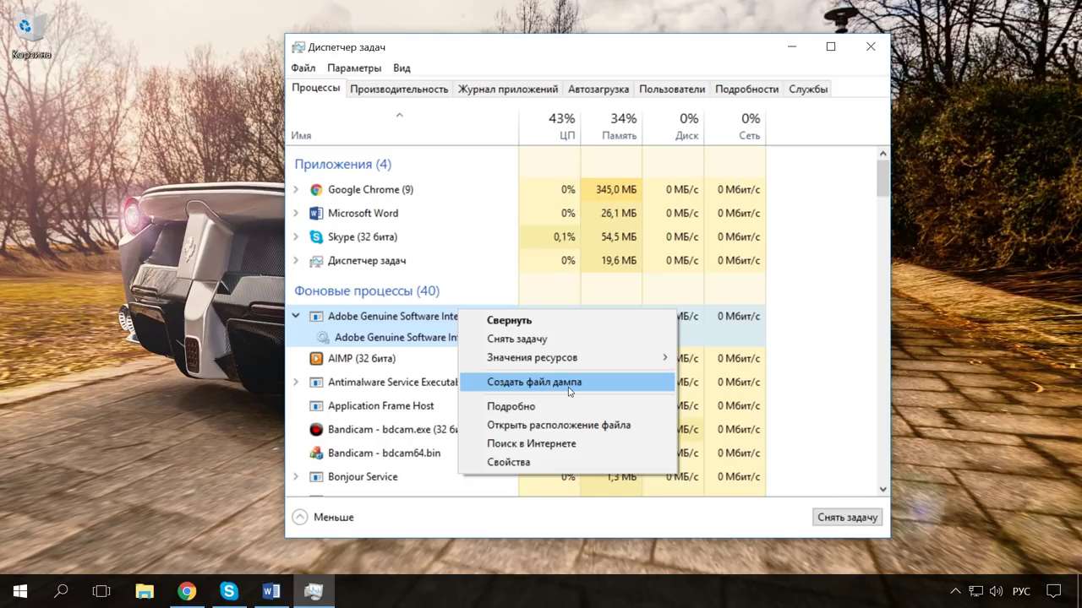
mouse_move(584, 362)
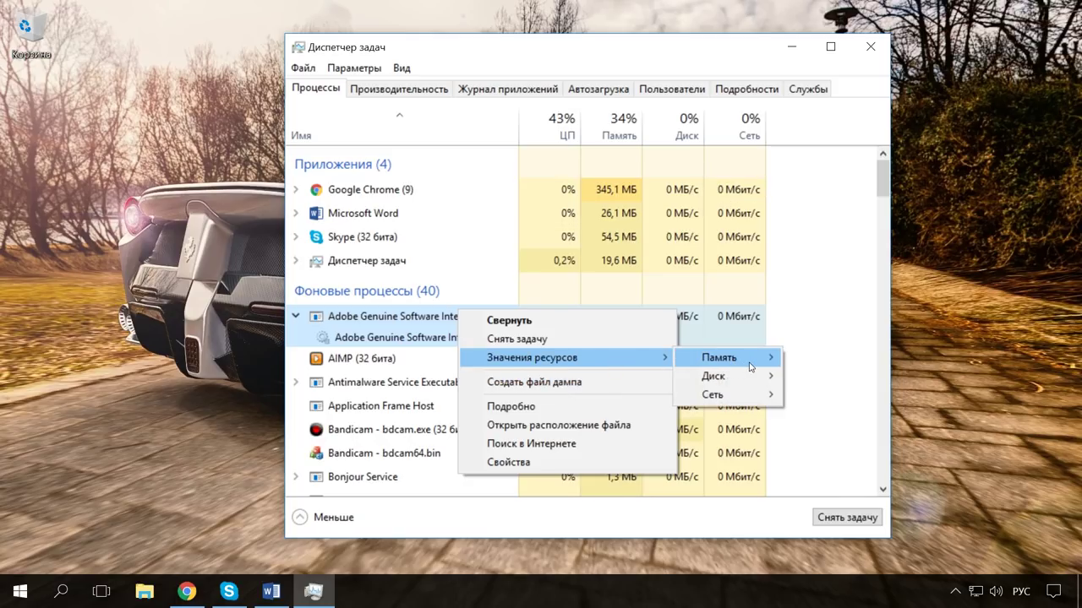
mouse_move(744, 359)
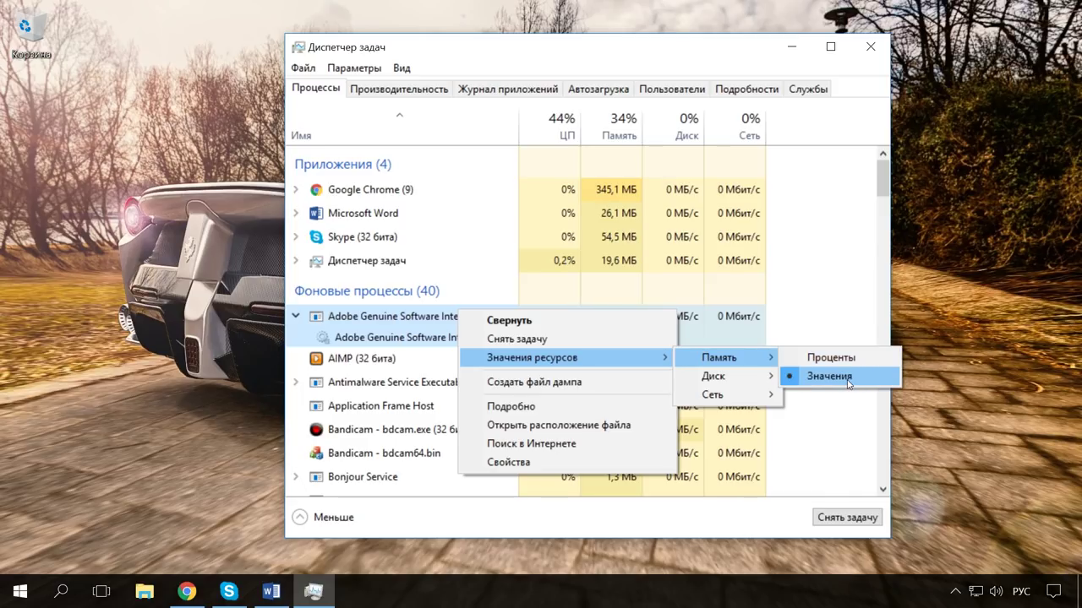
right_click(619, 125)
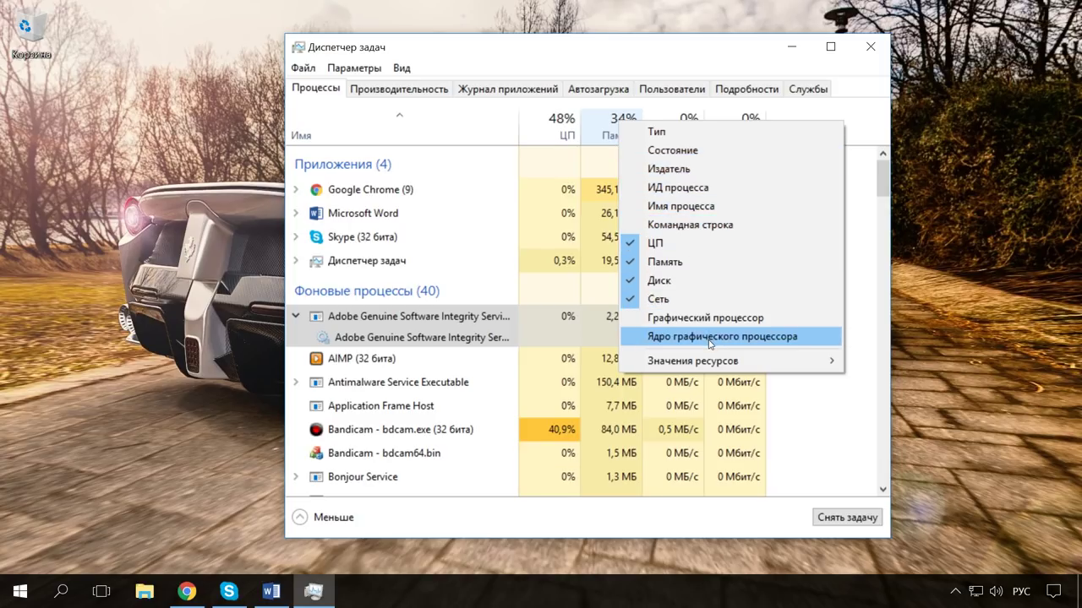
Review the performance graphs for the CPU, memory, disk 0 (C:) and the first Ethernet adapter.
click(422, 95)
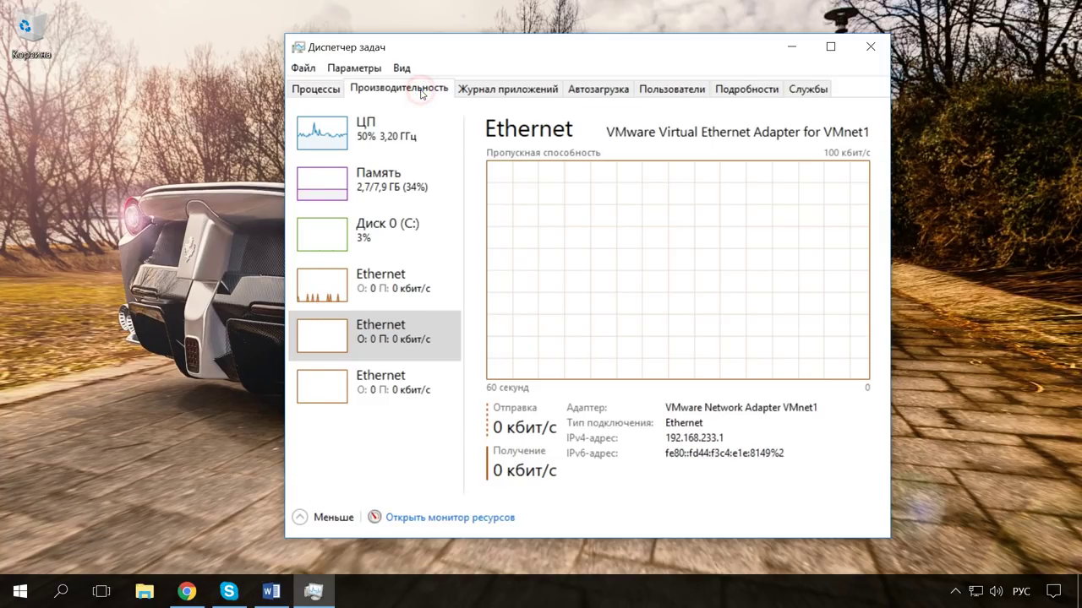
click(429, 119)
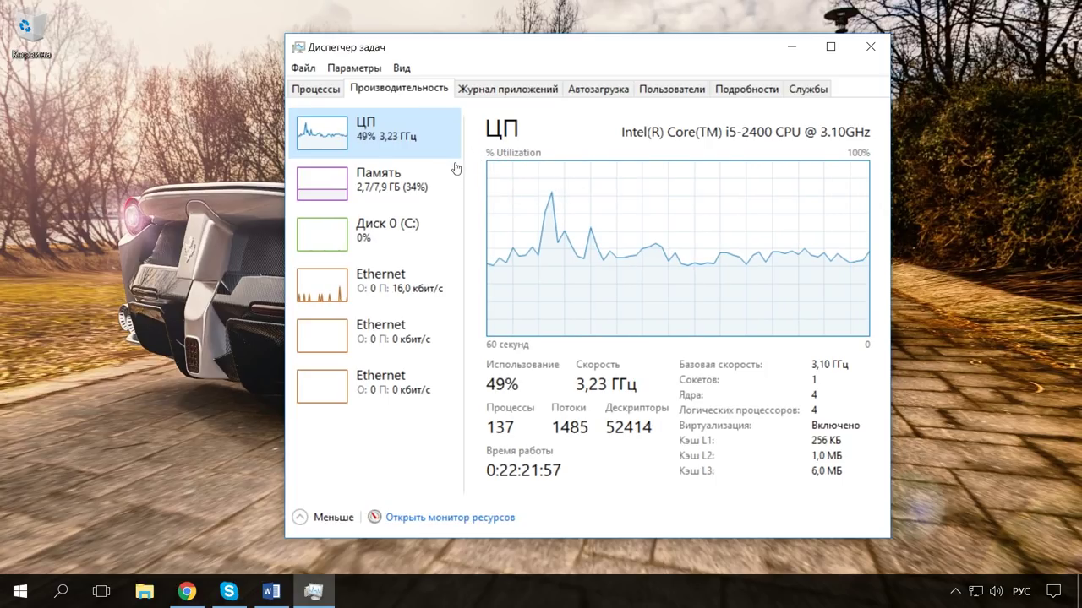
click(441, 183)
click(448, 231)
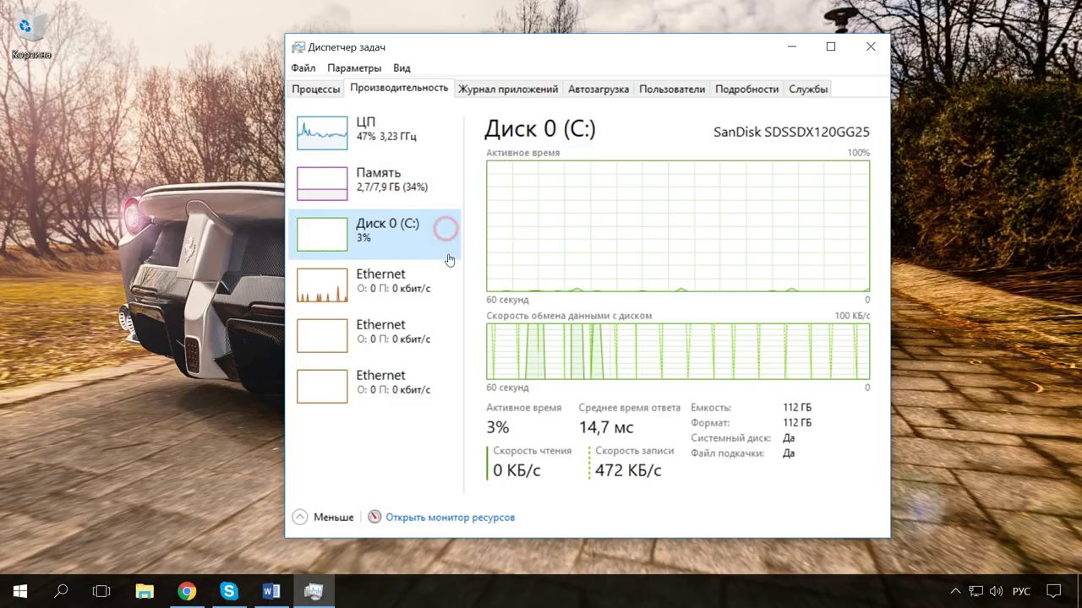
click(453, 298)
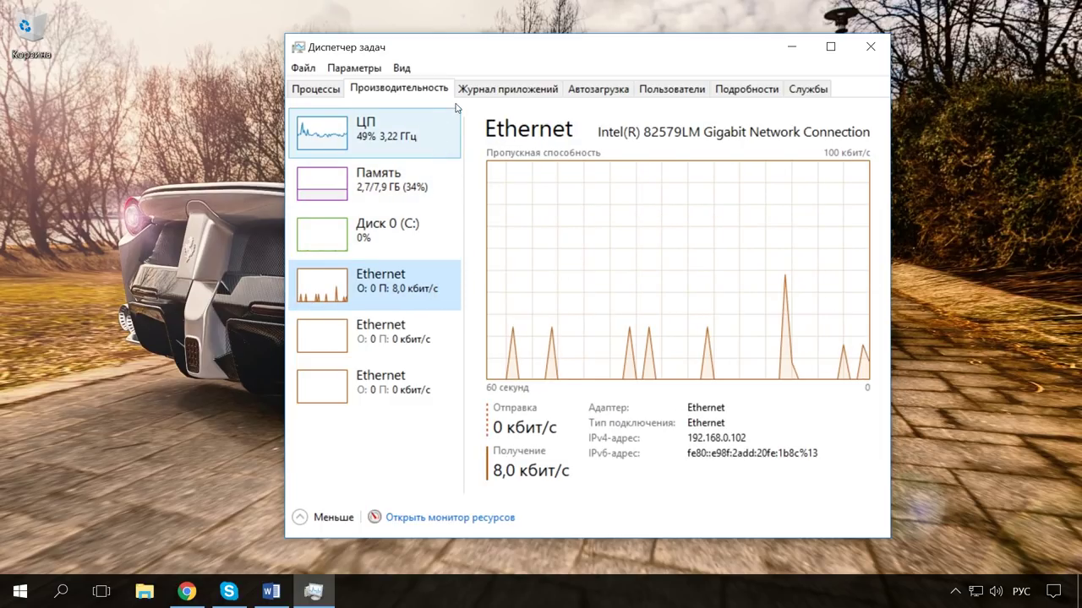
Open Resource Monitor from the performance view, look at its overview of all resources, and close it.
click(463, 517)
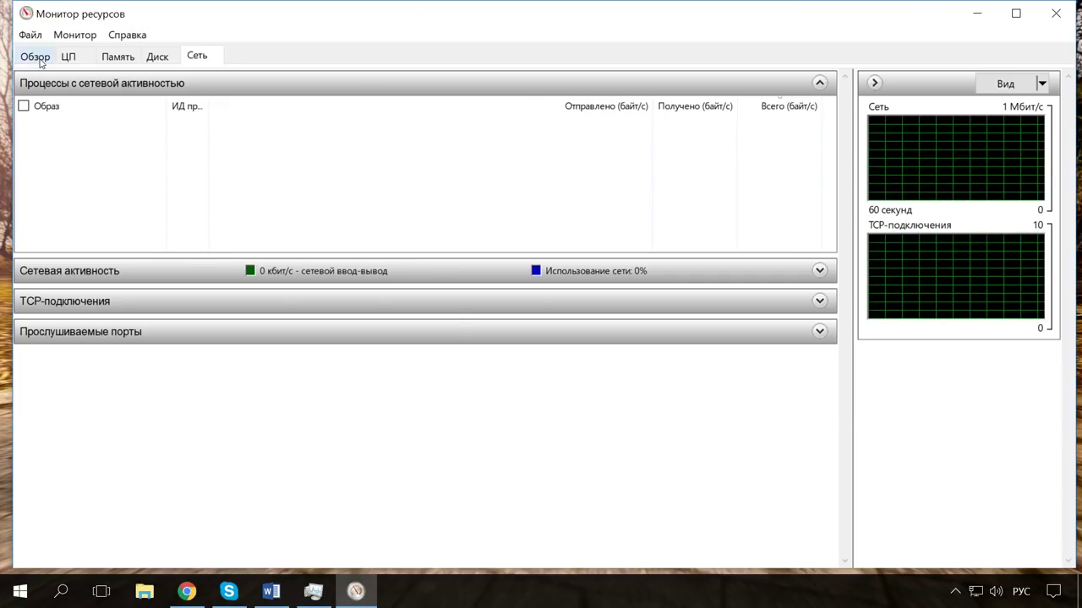
click(35, 56)
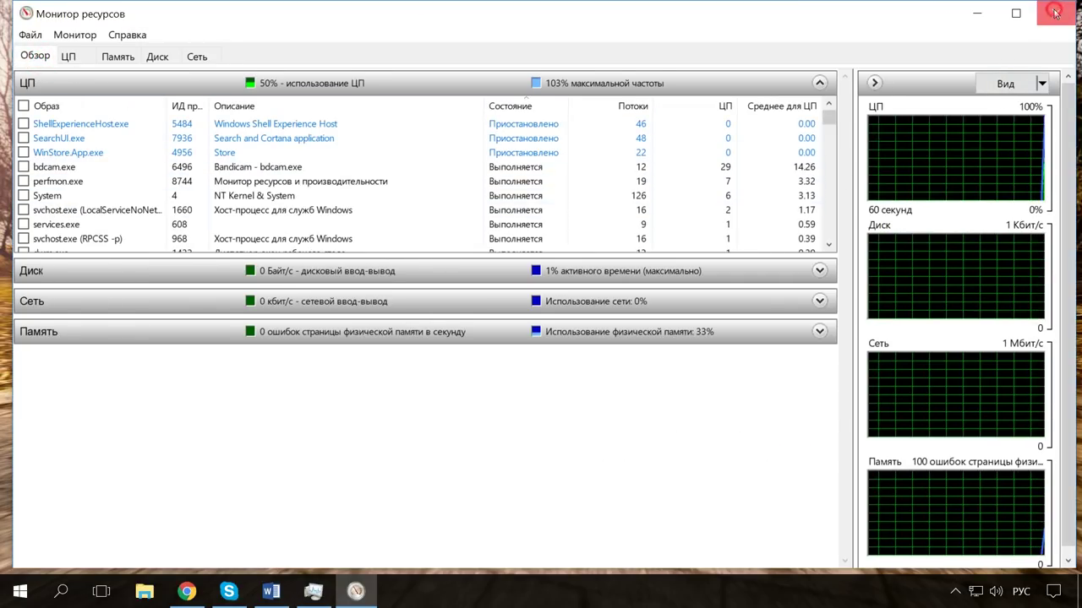
click(1055, 11)
Set the app history to show resource usage for all processes.
click(529, 95)
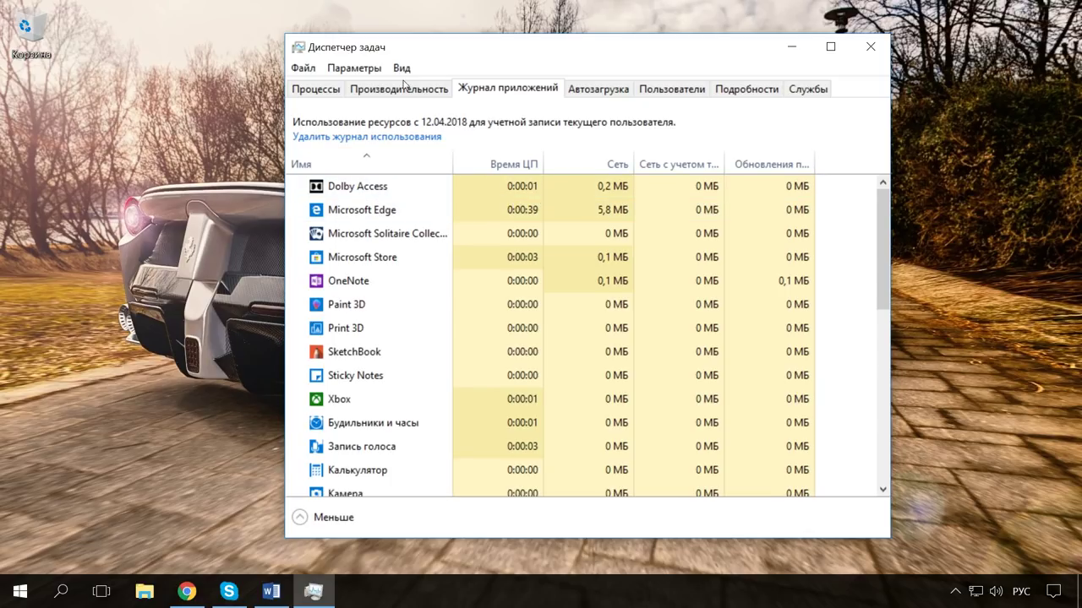
click(355, 68)
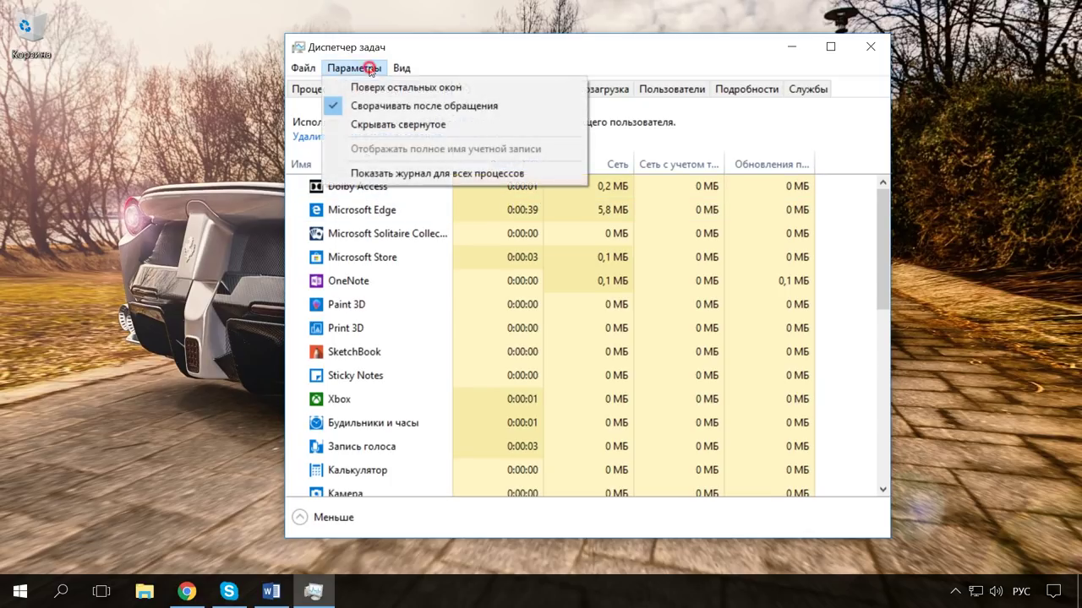
click(479, 177)
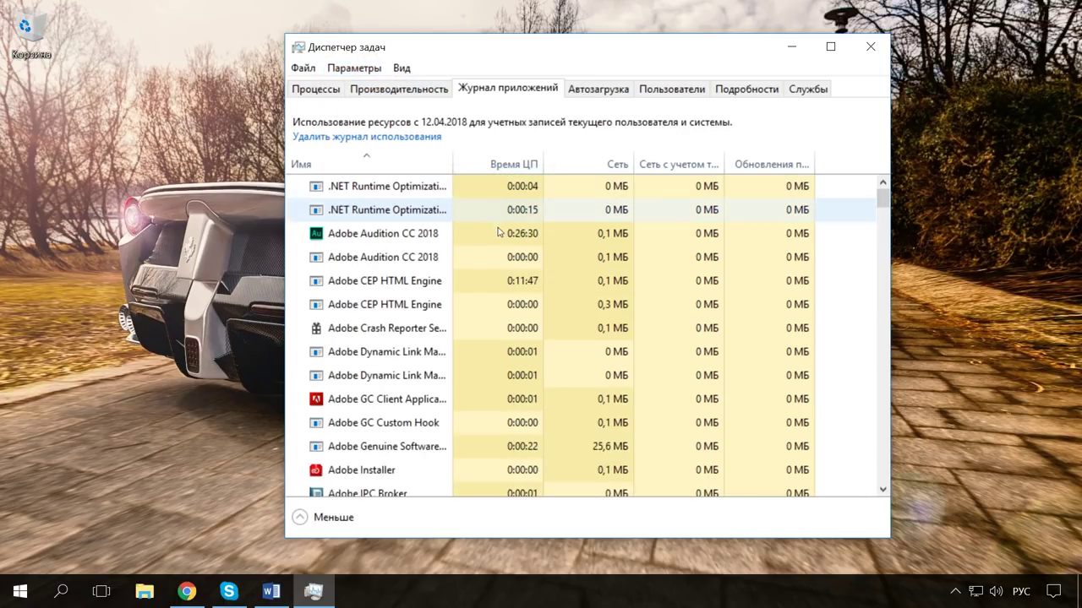
Disable Microsoft OneDrive in the list of startup programs.
click(610, 89)
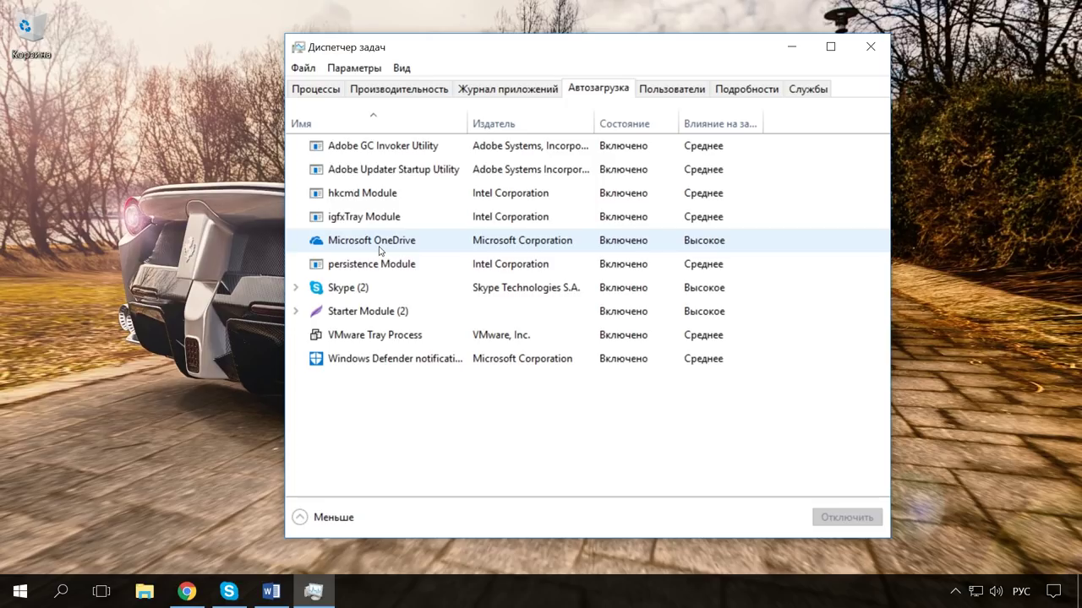
click(378, 247)
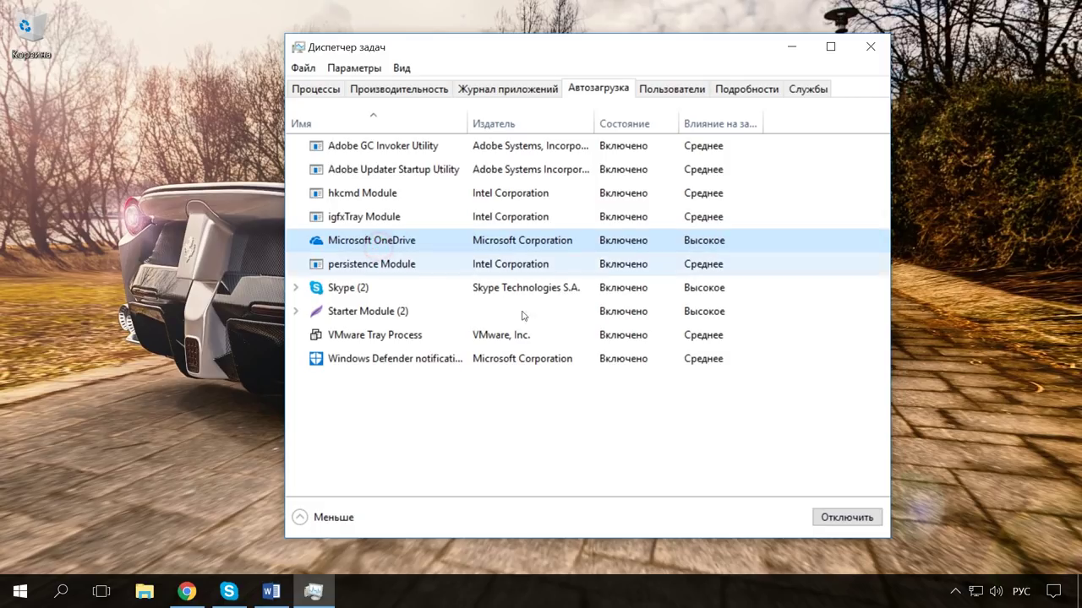
click(862, 518)
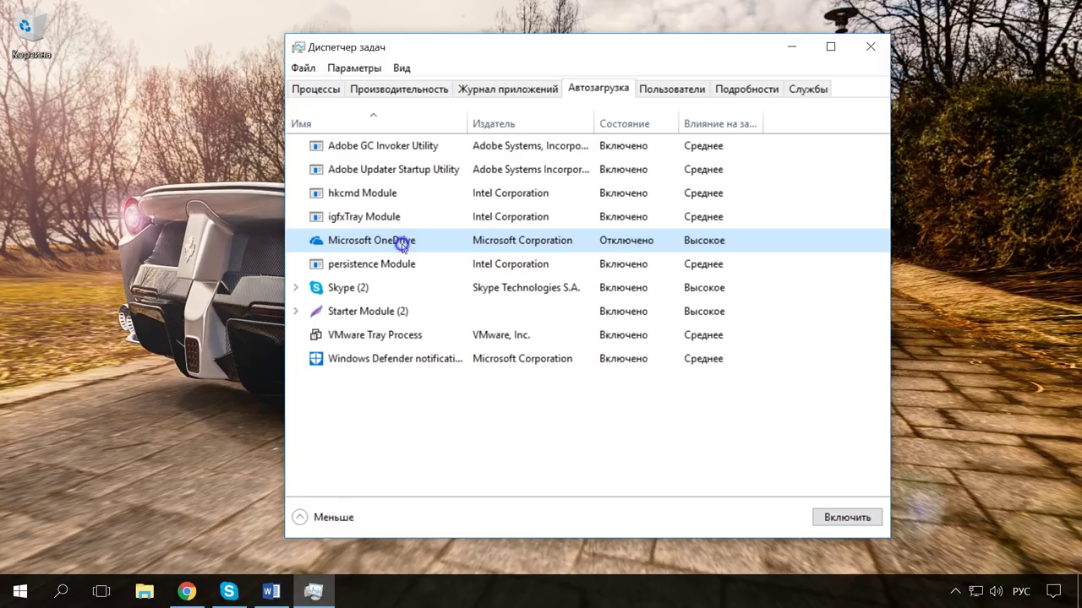
Search the web for information on the Microsoft OneDrive startup entry and minimize the browser.
right_click(402, 244)
click(474, 305)
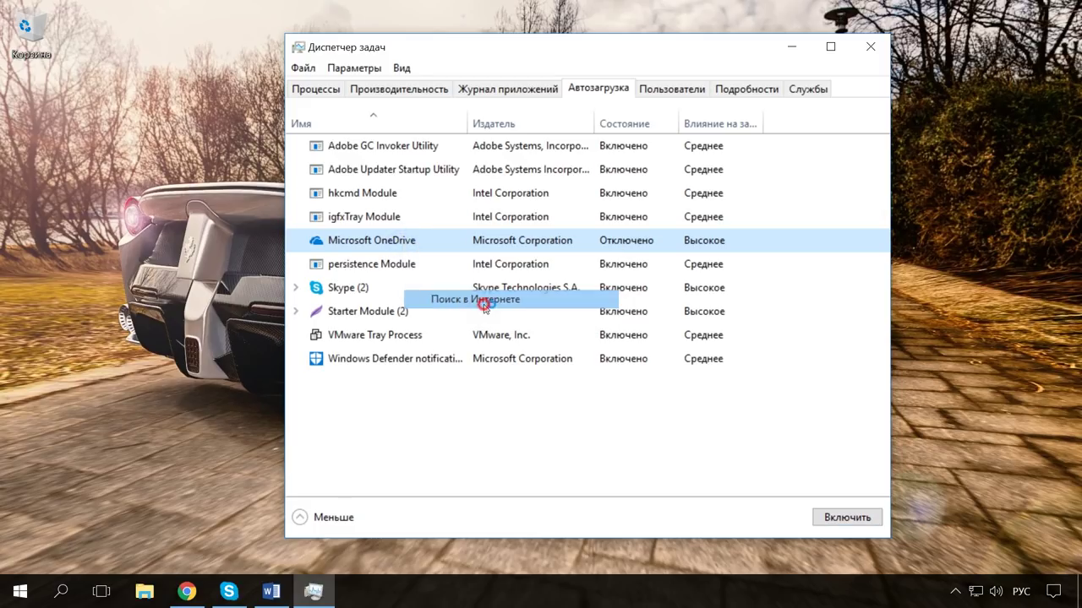
click(982, 13)
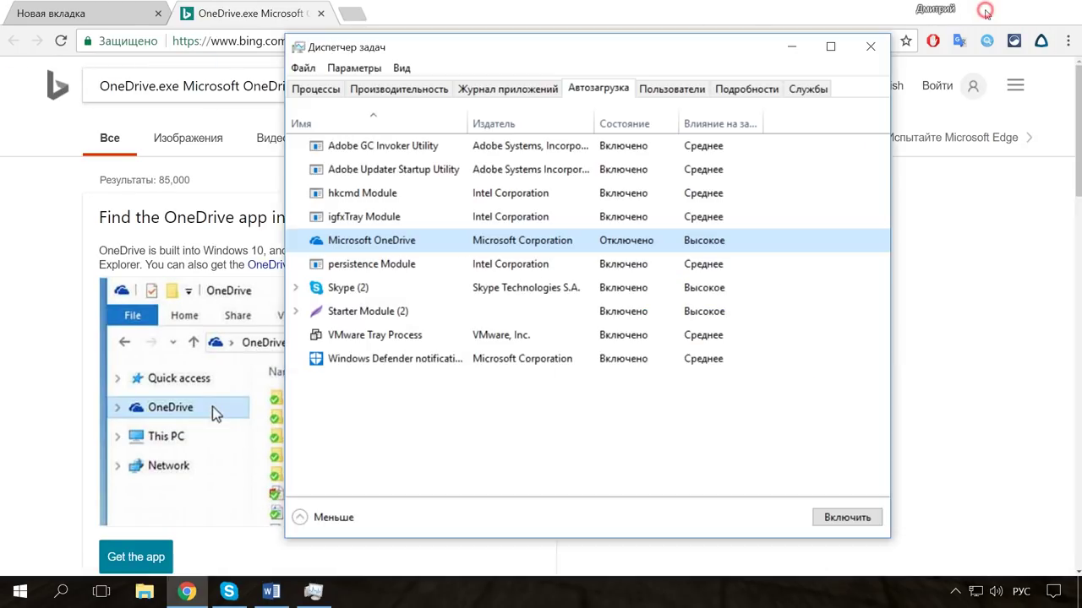
Expand the signed-in user's entry to view the processes running under that account, and collapse it.
click(655, 97)
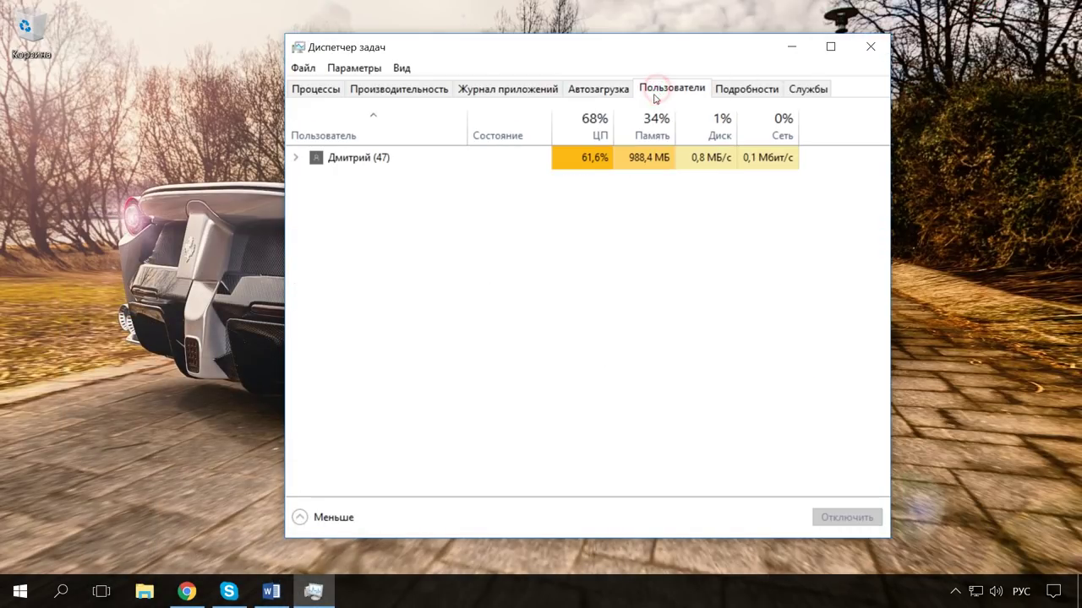
double_click(350, 168)
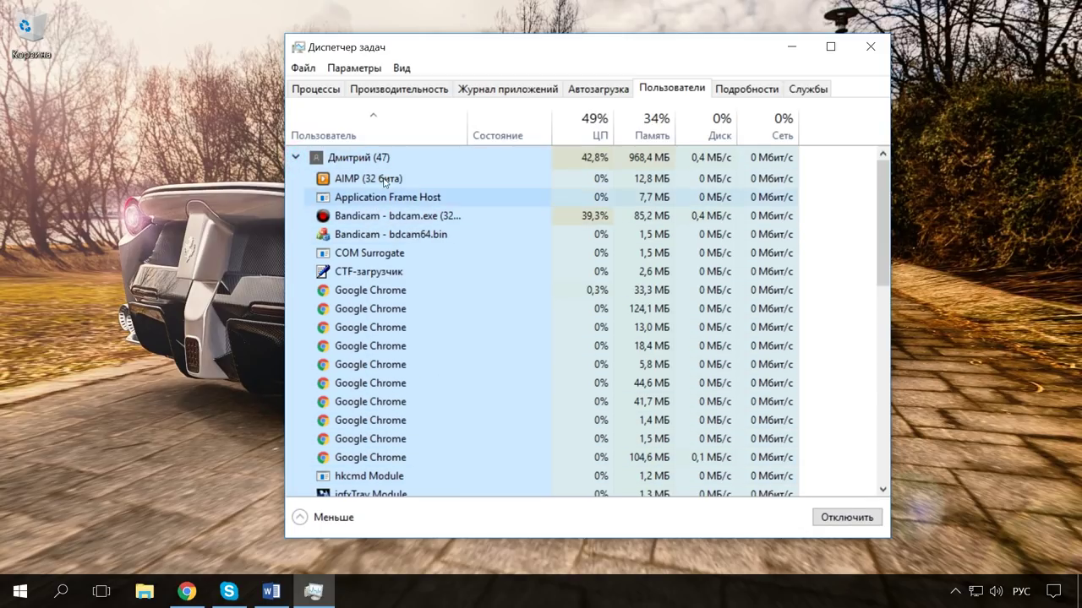
double_click(314, 163)
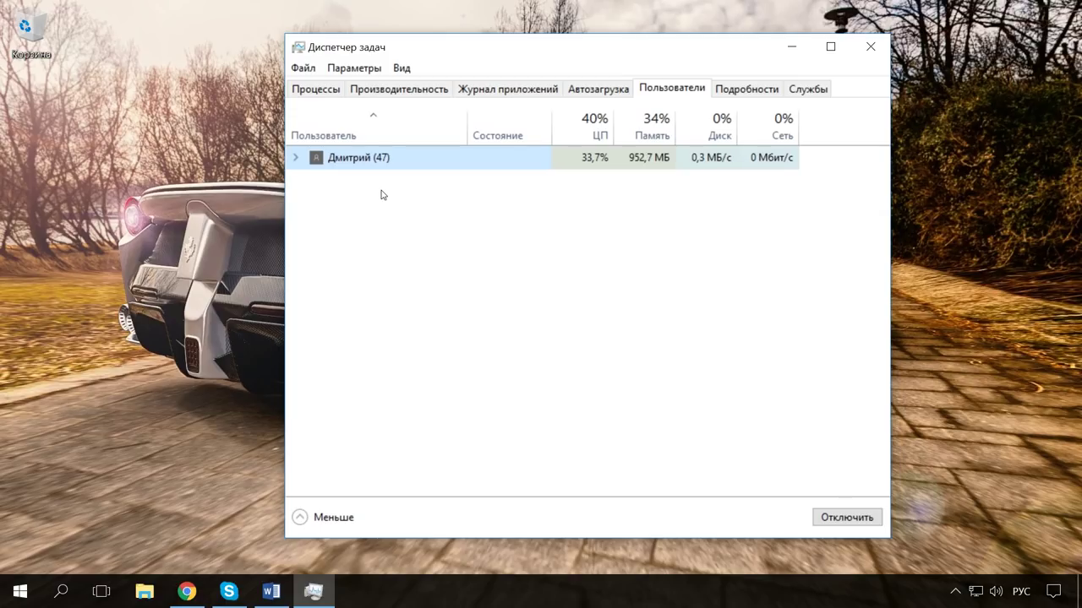
Review the priority levels and processor affinity settings of AGSService.exe in the detailed process list, keeping all processors allowed.
click(748, 87)
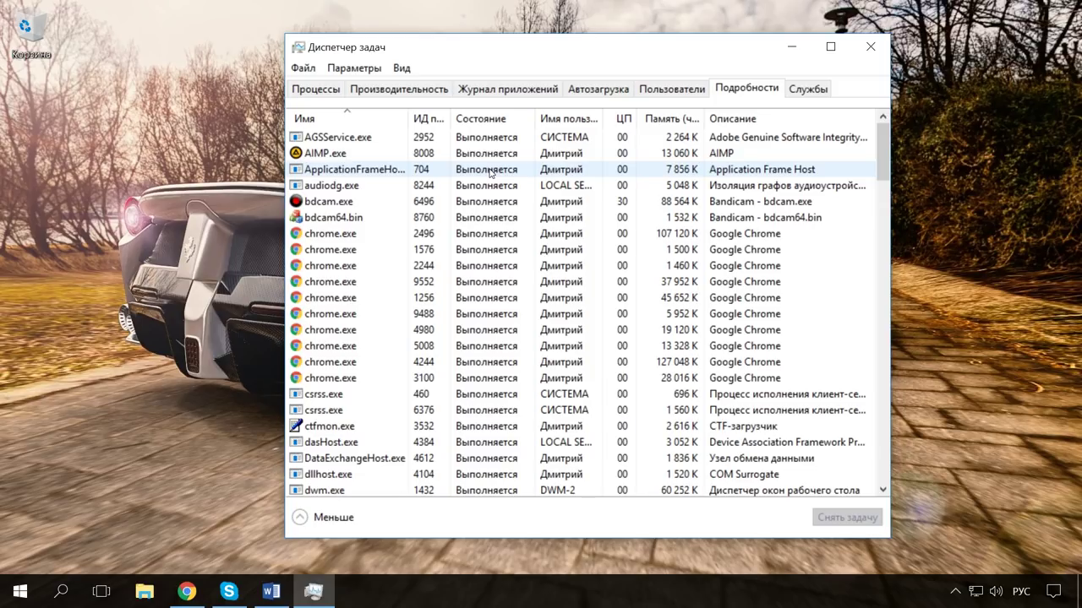
right_click(358, 140)
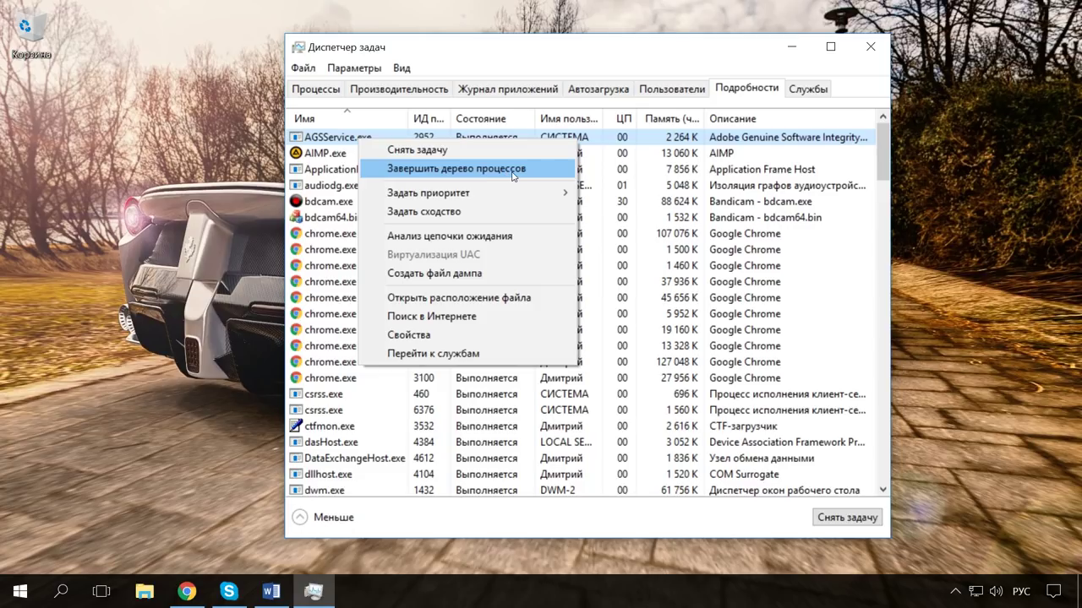
mouse_move(514, 196)
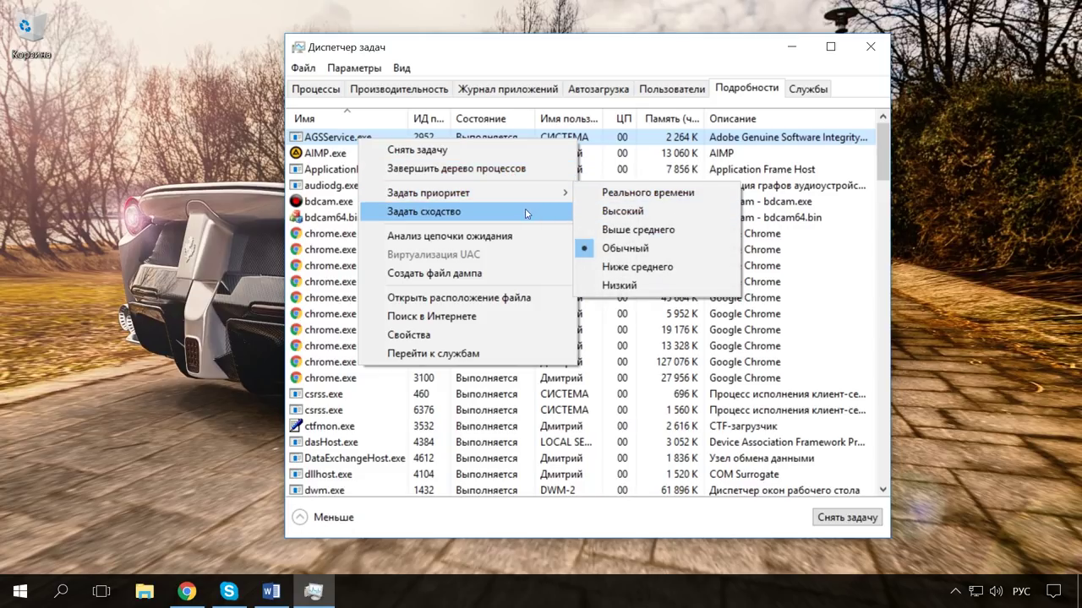
click(507, 217)
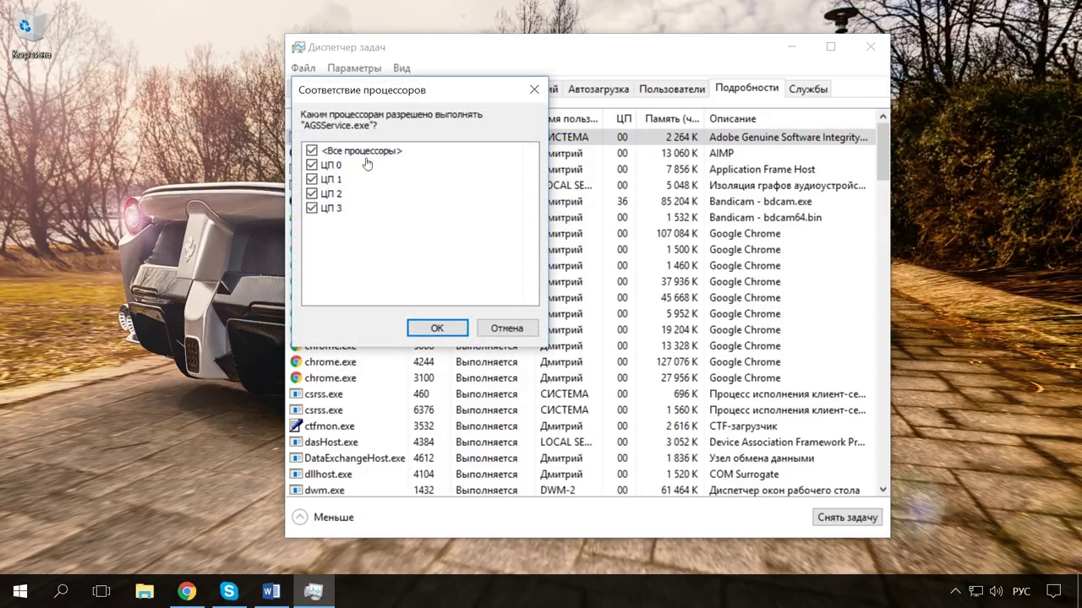
click(311, 165)
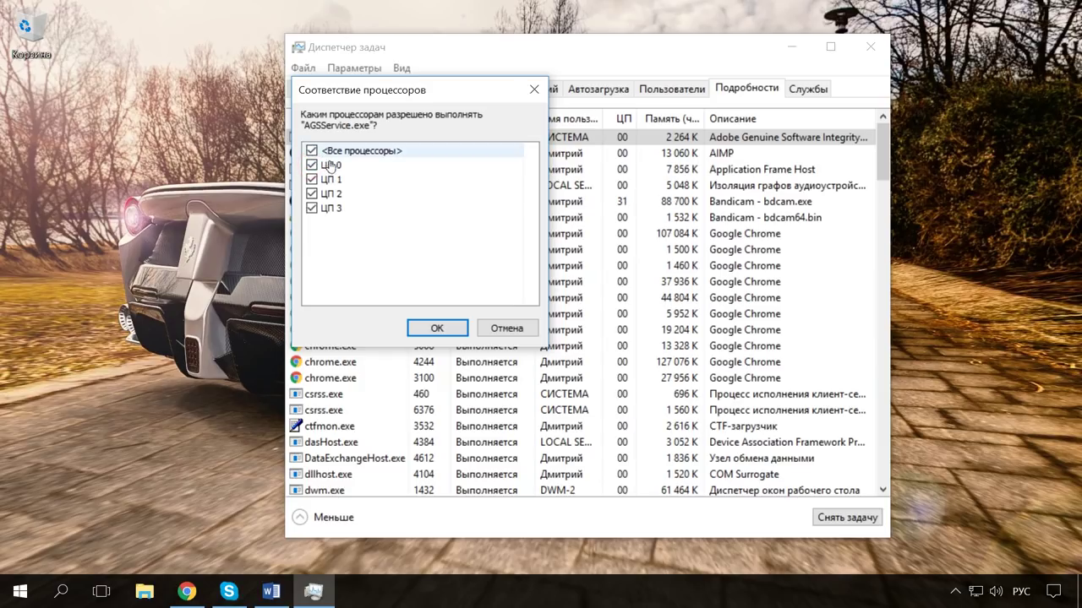
click(437, 328)
Locate the service belonging to AGSService.exe, check its available actions, and open the Services console.
right_click(349, 140)
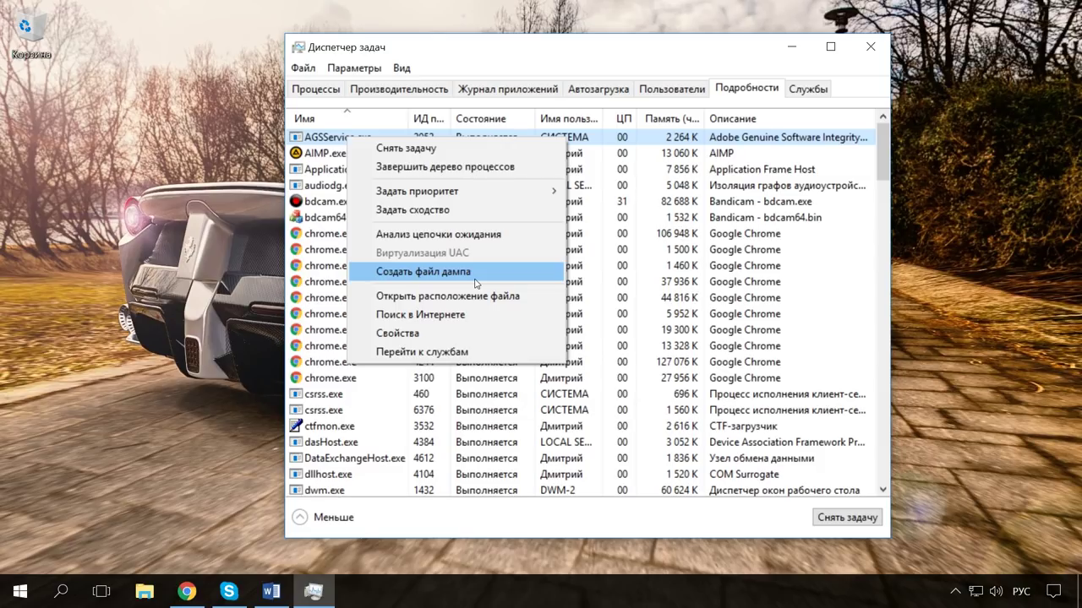
click(472, 355)
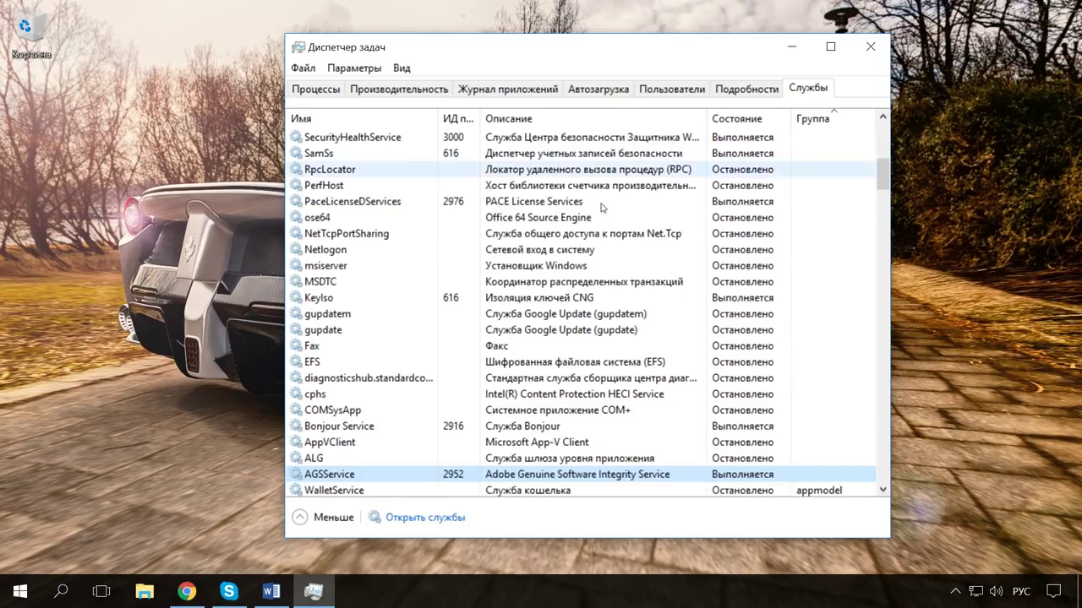
right_click(365, 473)
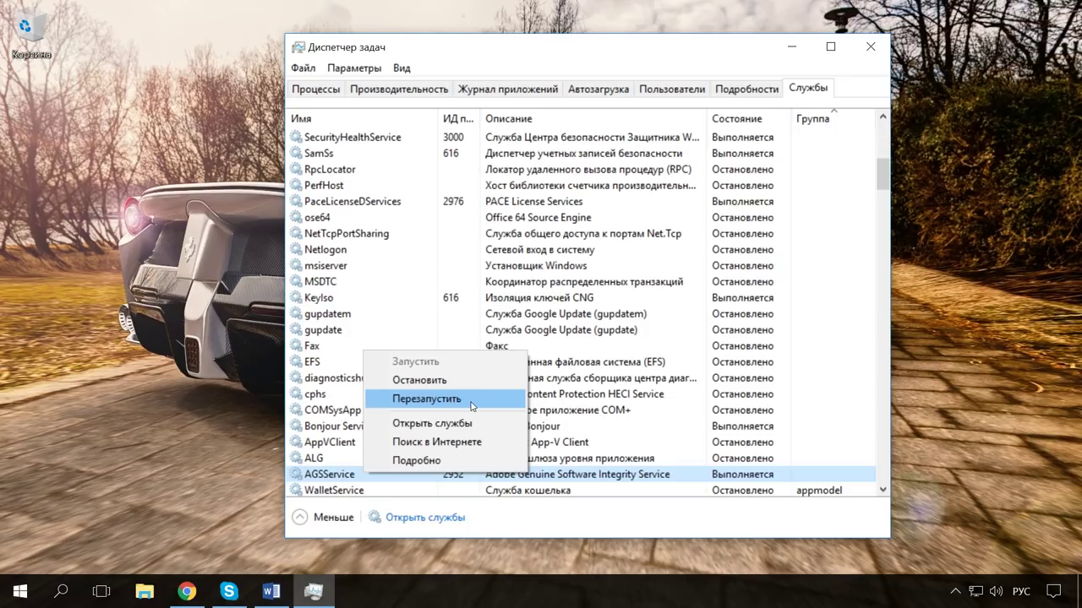
click(436, 517)
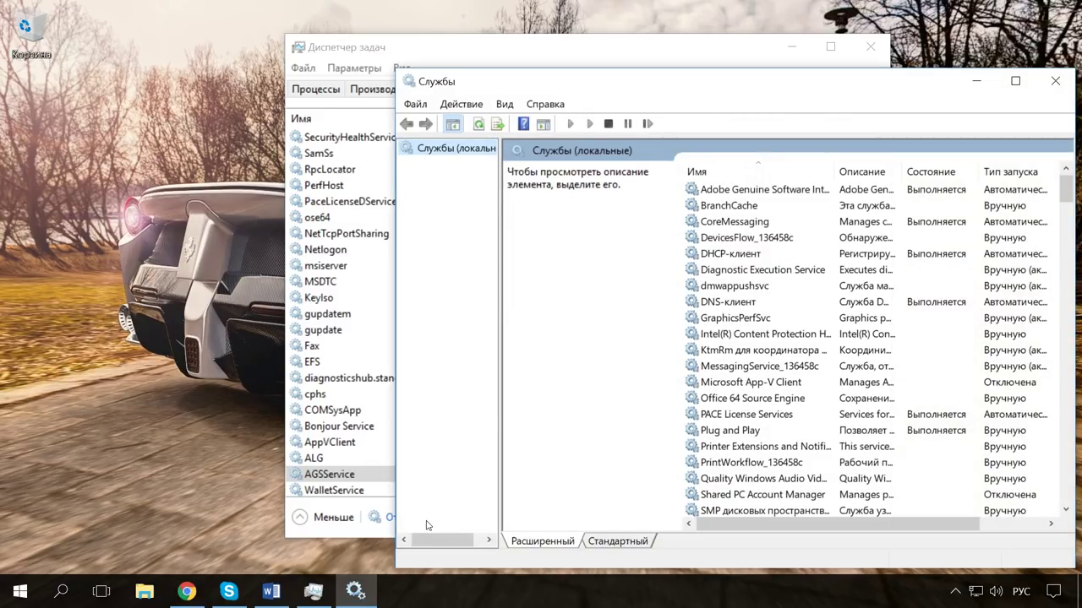
Leave the Services console, run explorer.exe as a new task from Task Manager, and minimize the resulting File Explorer window.
drag(718, 85, 688, 89)
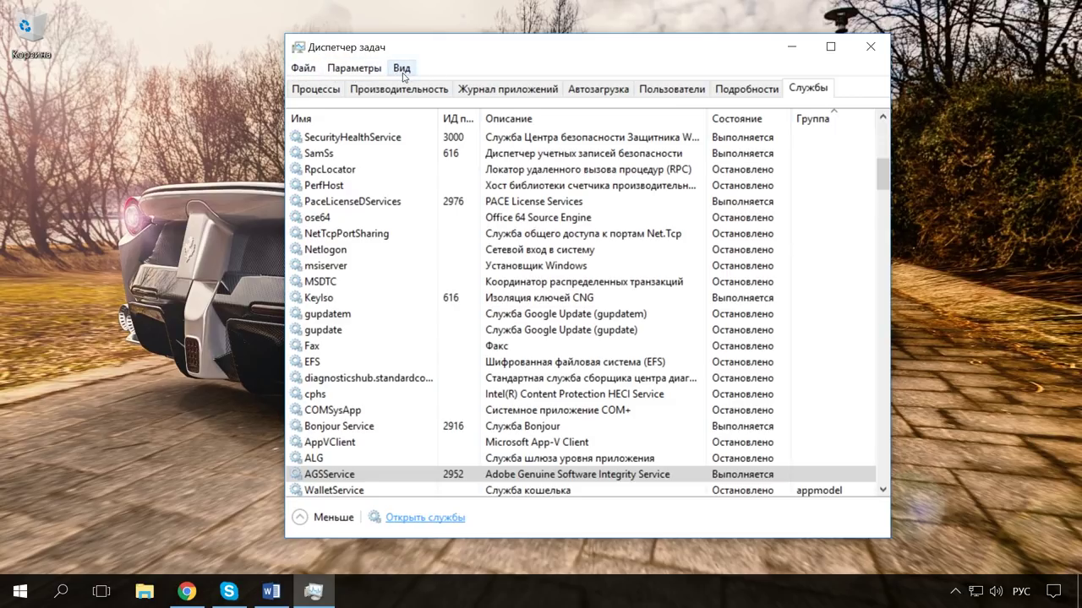
click(302, 68)
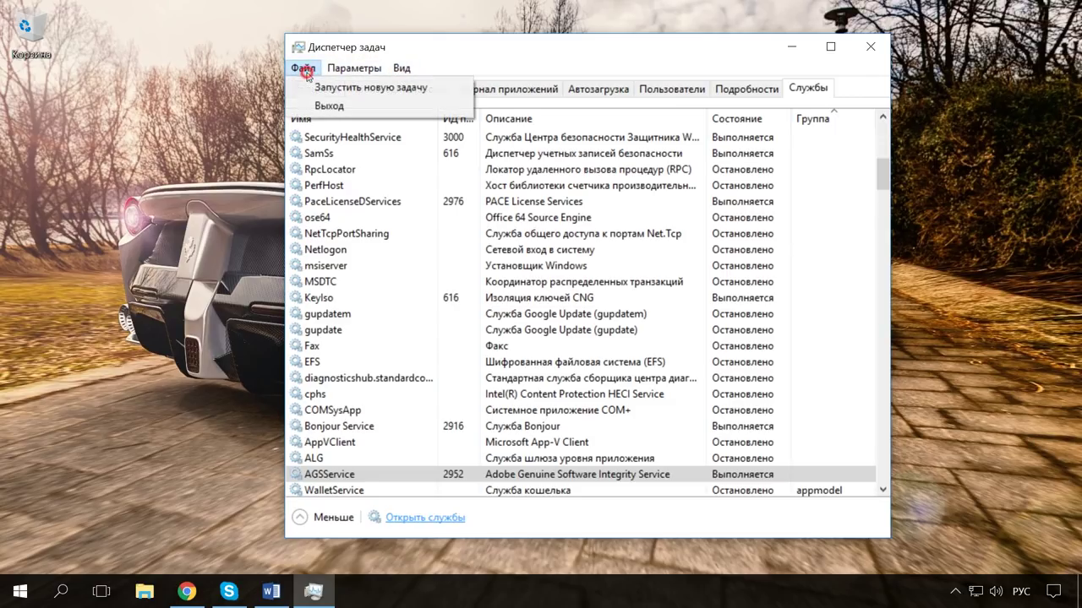
click(403, 88)
text(explorer)
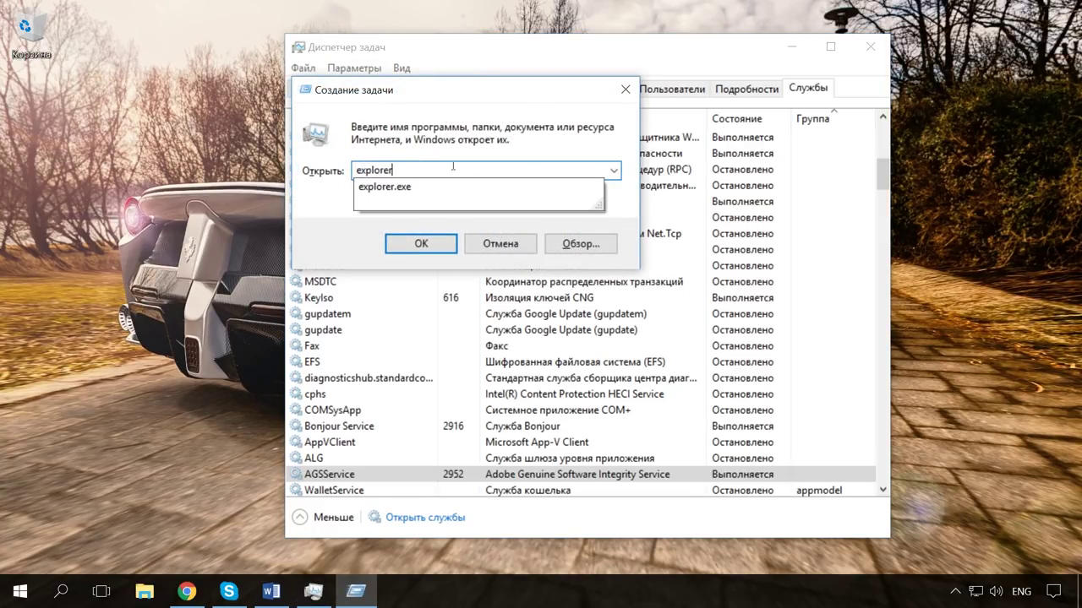
click(427, 187)
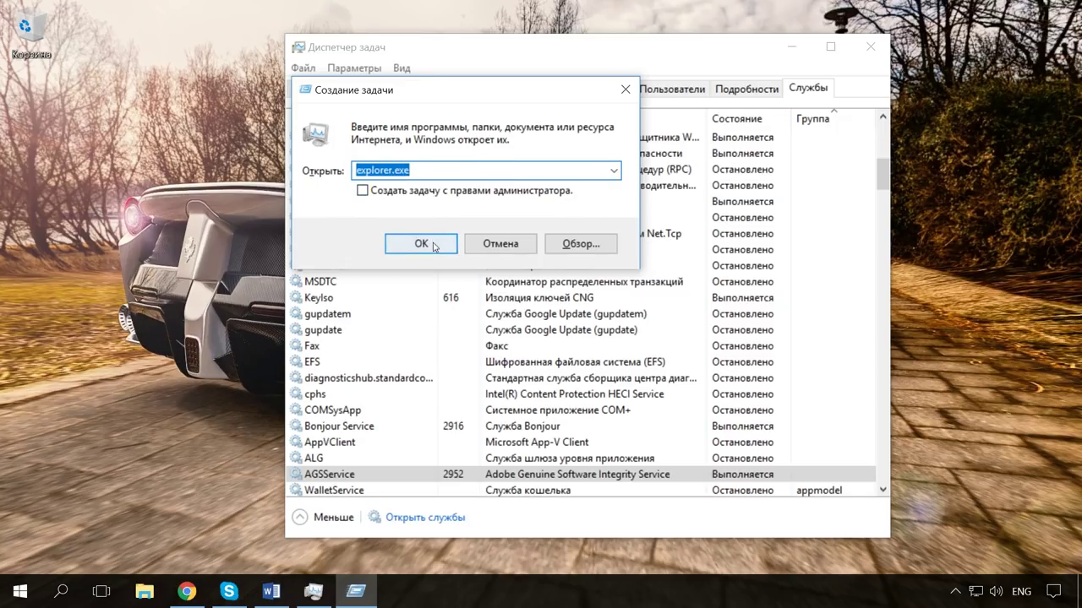
click(421, 244)
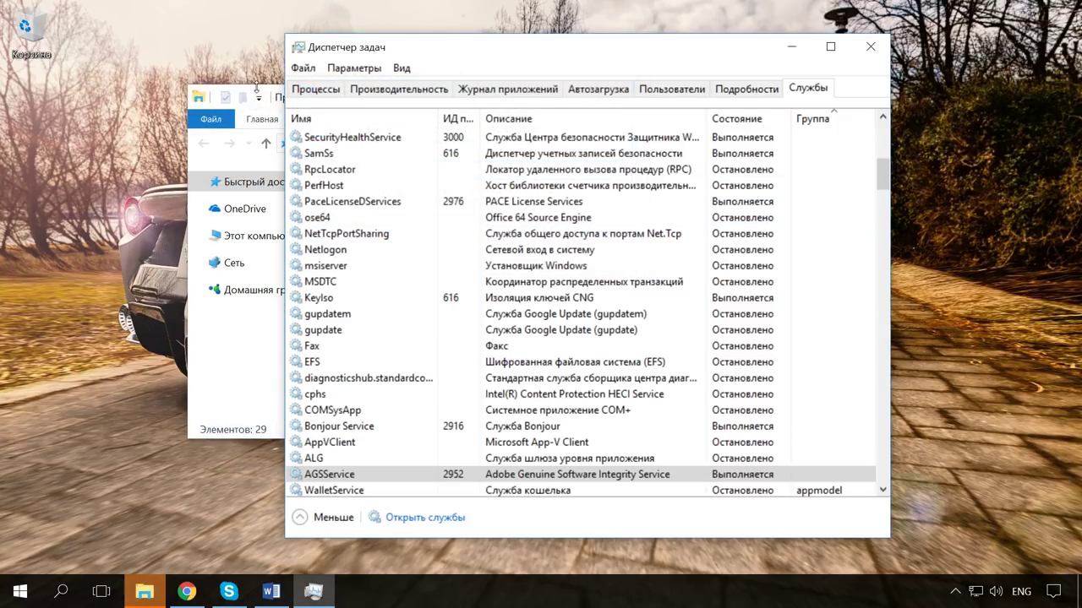
click(258, 96)
click(707, 94)
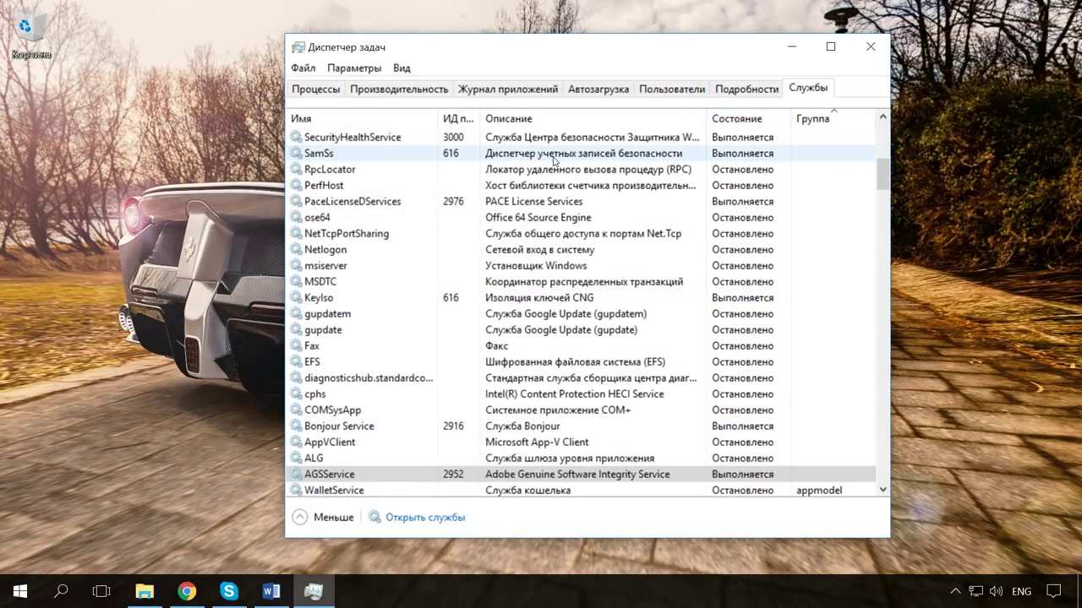
Launch an administrator command prompt directly from Task Manager's new-task command and close it.
click(302, 68)
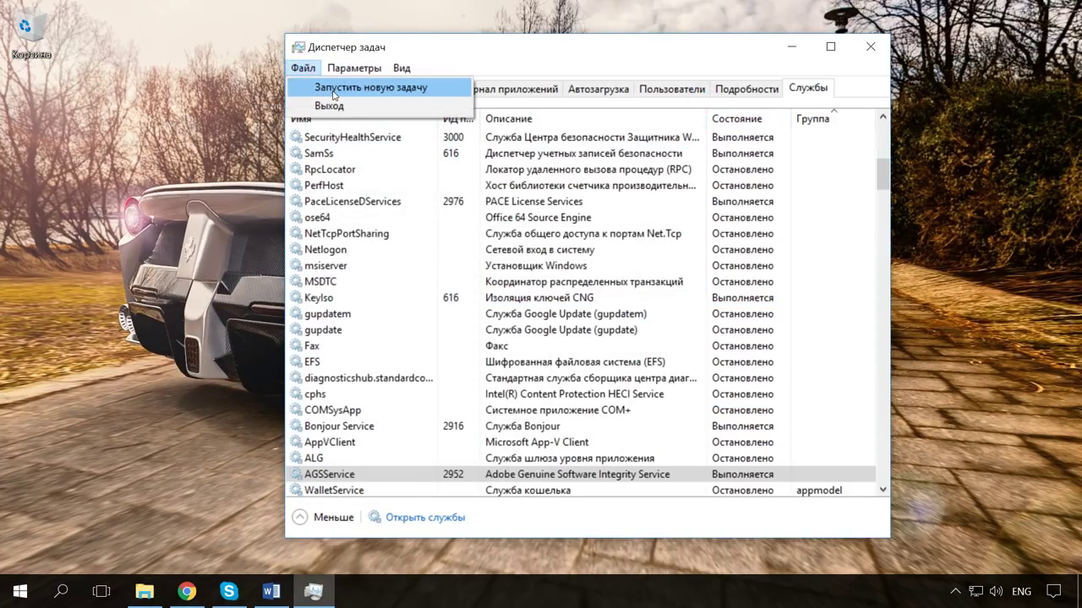
ctrl+click(333, 91)
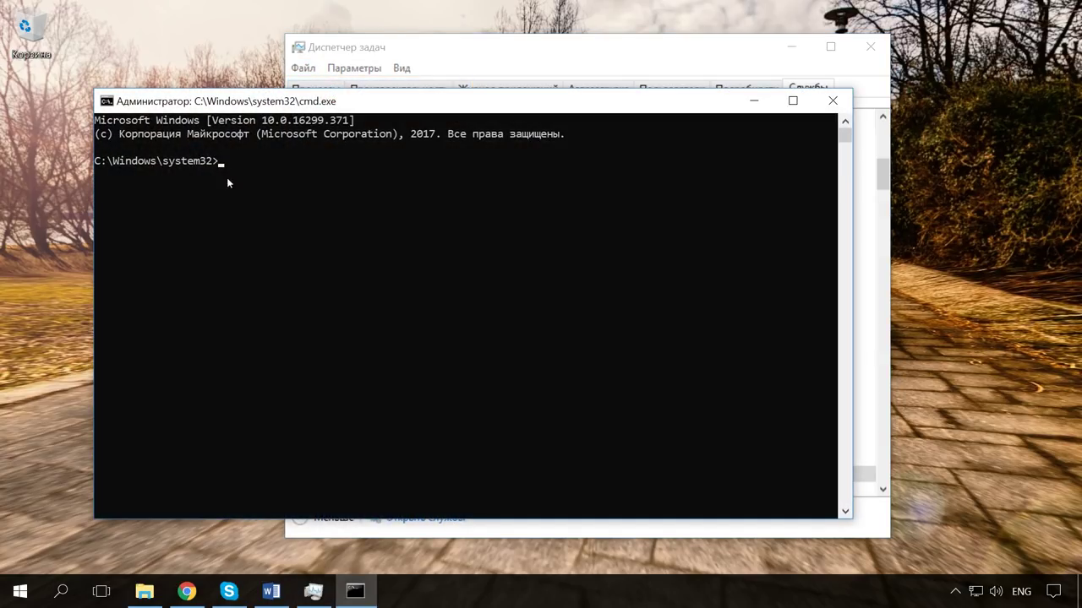
click(833, 101)
Review Task Manager's window behaviour options and view settings, and close Task Manager.
click(352, 69)
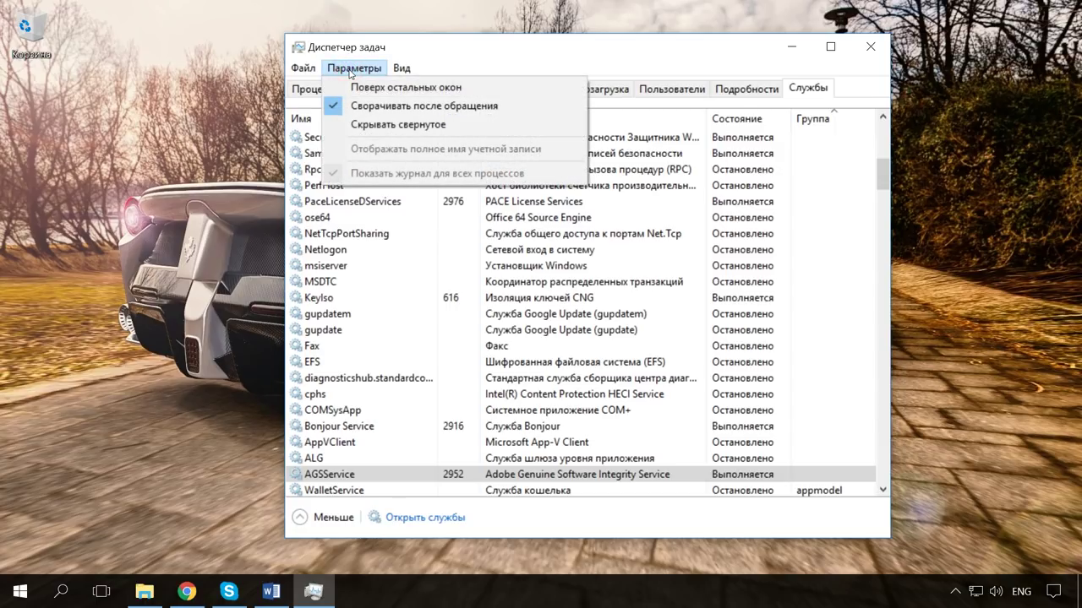
mouse_move(397, 71)
mouse_move(363, 73)
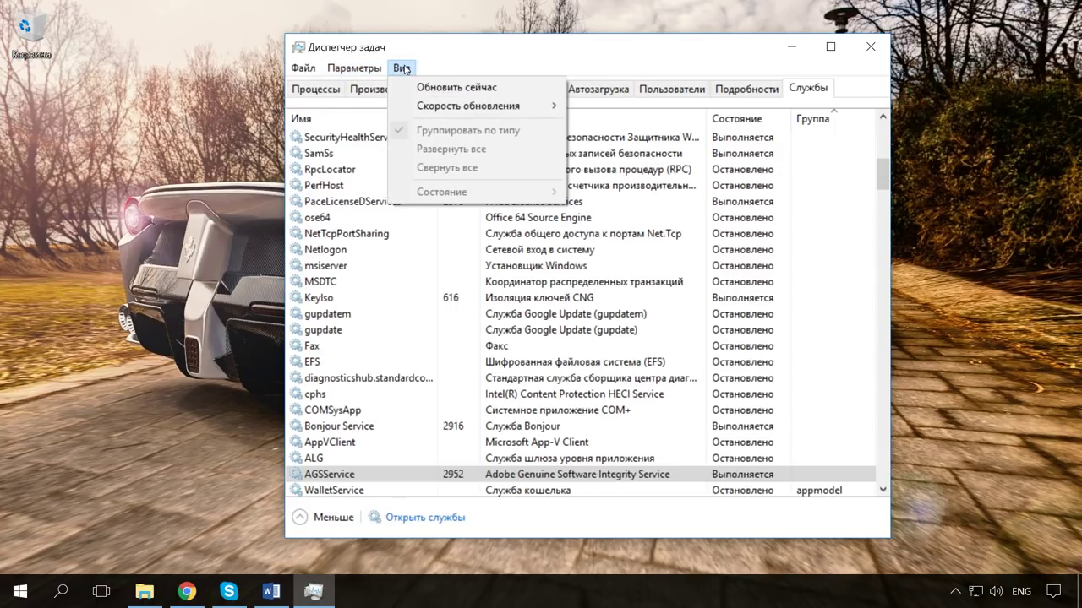
click(411, 37)
click(872, 47)
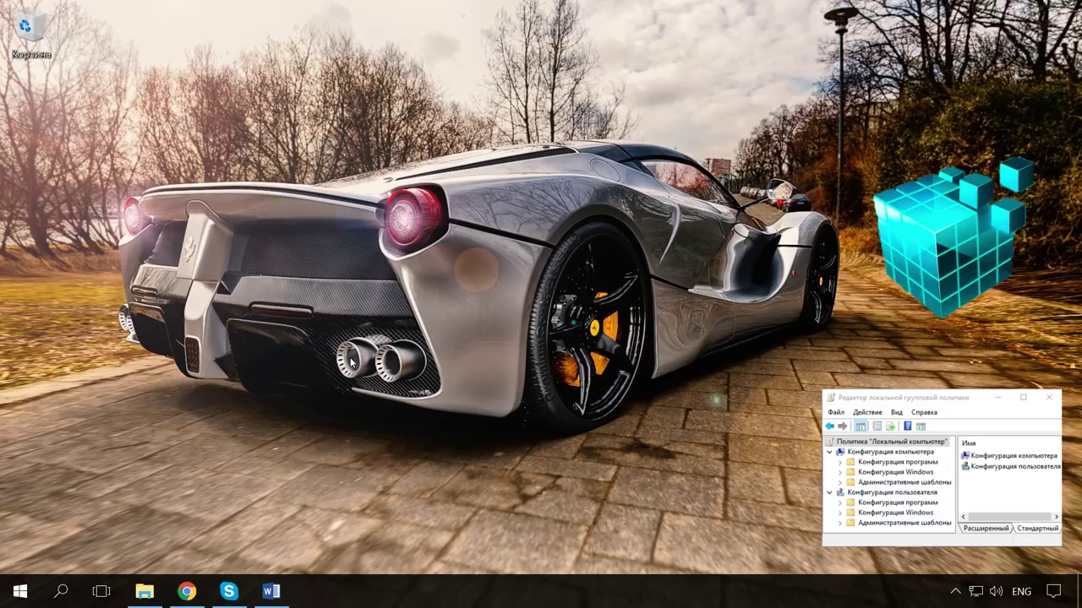
Open the Registry Editor by running regedit.
key(alt+shift)
key(super+r)
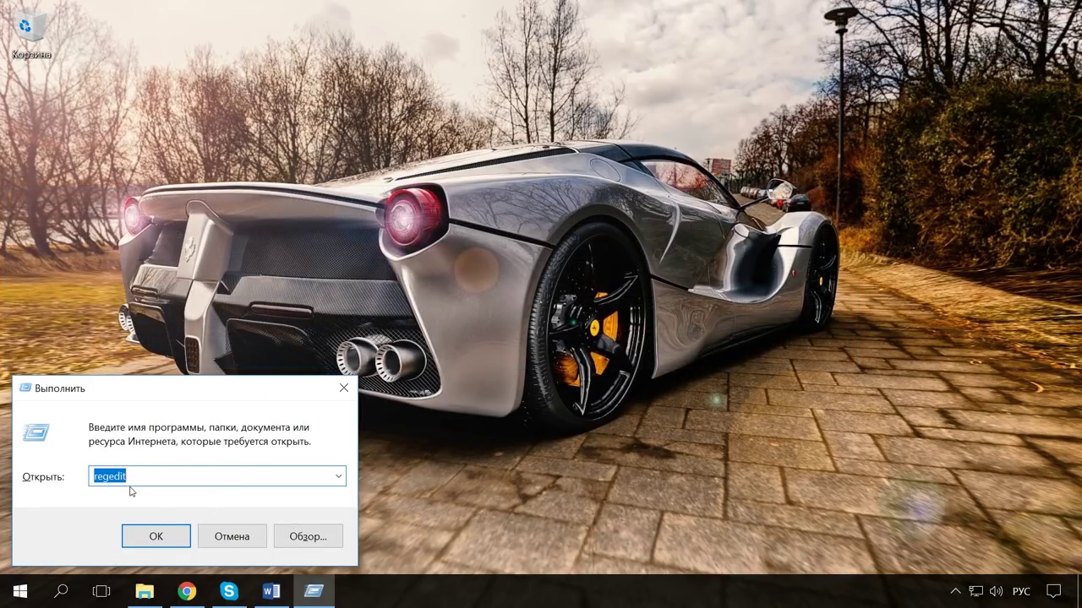
click(154, 536)
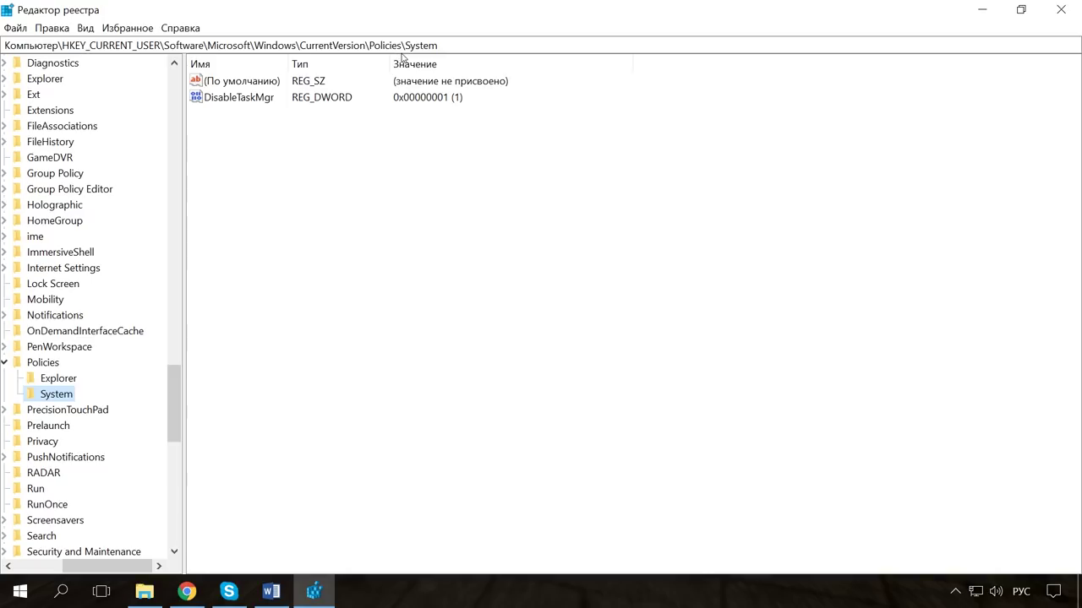
Set the DisableTaskMgr DWORD in HKEY_CURRENT_USER\Software\Microsoft\Windows\CurrentVersion\Policies\System to 0 and close the Registry Editor.
click(224, 99)
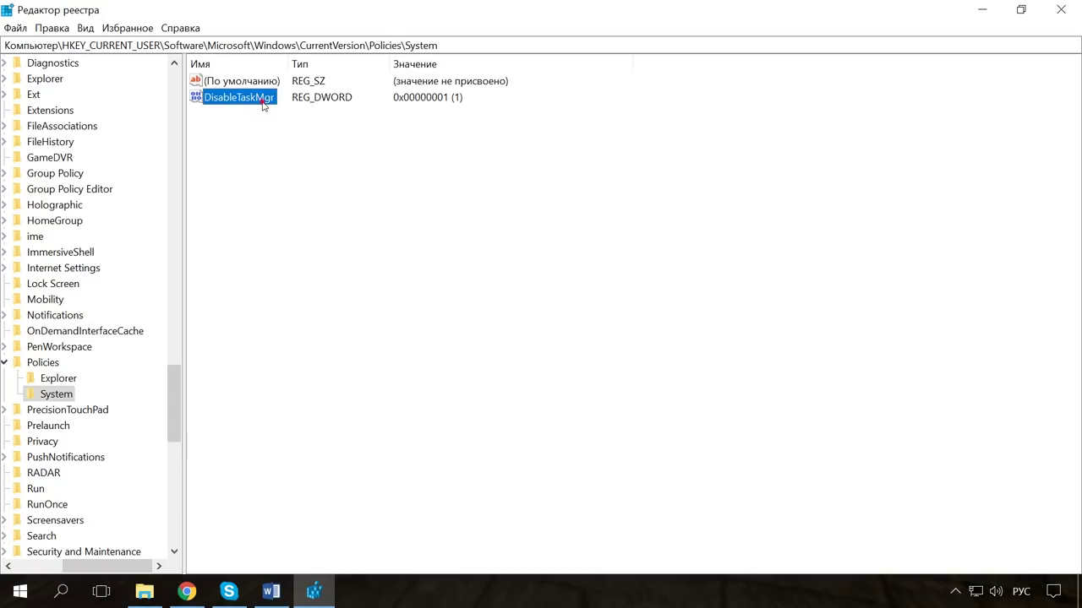
click(256, 101)
right_click(225, 103)
click(280, 117)
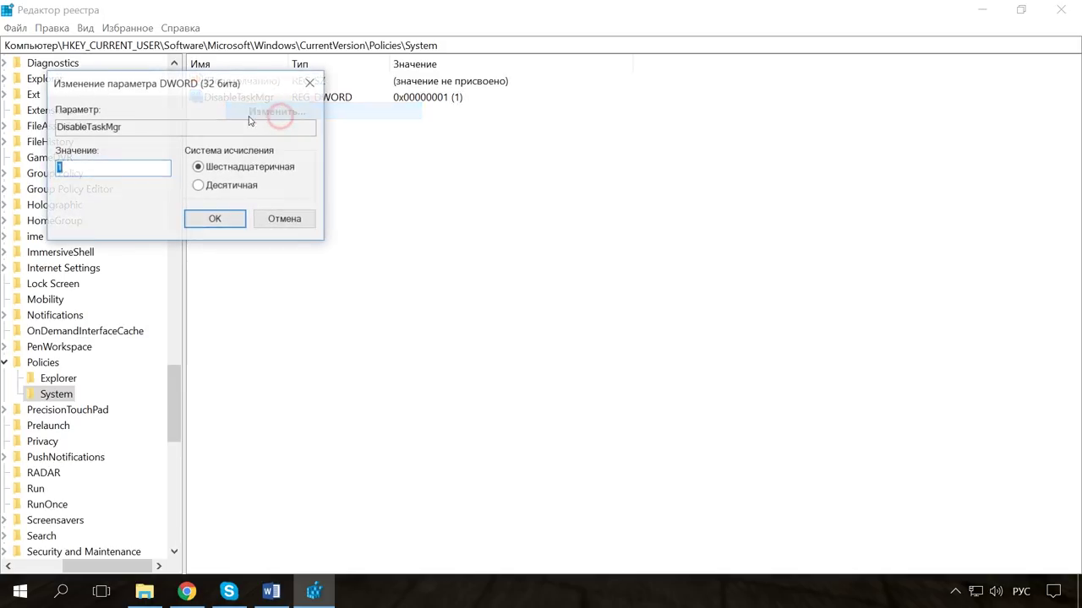
text(0)
click(230, 221)
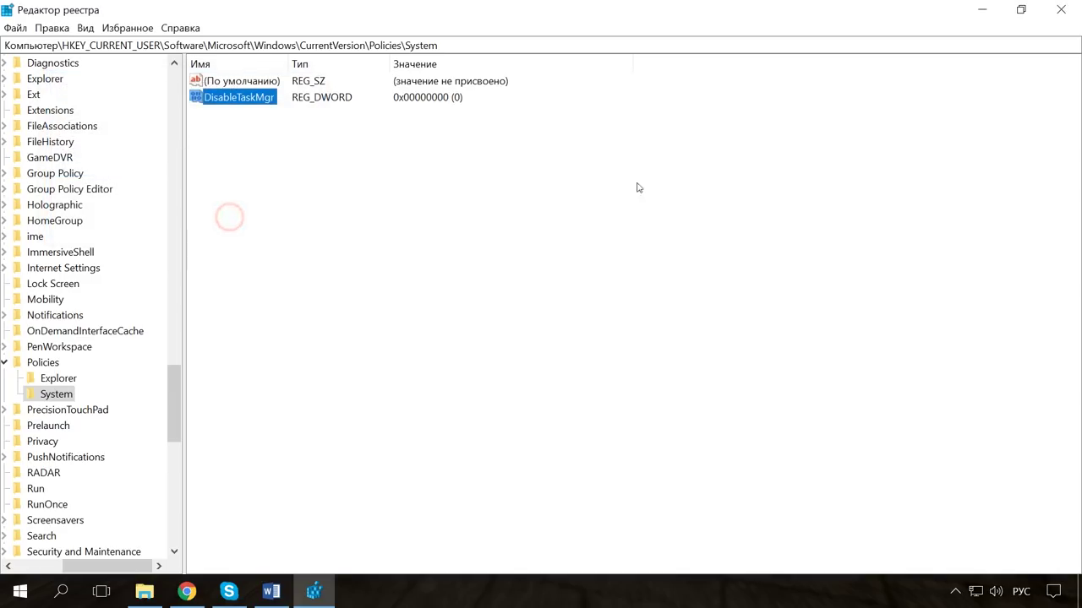
click(1061, 9)
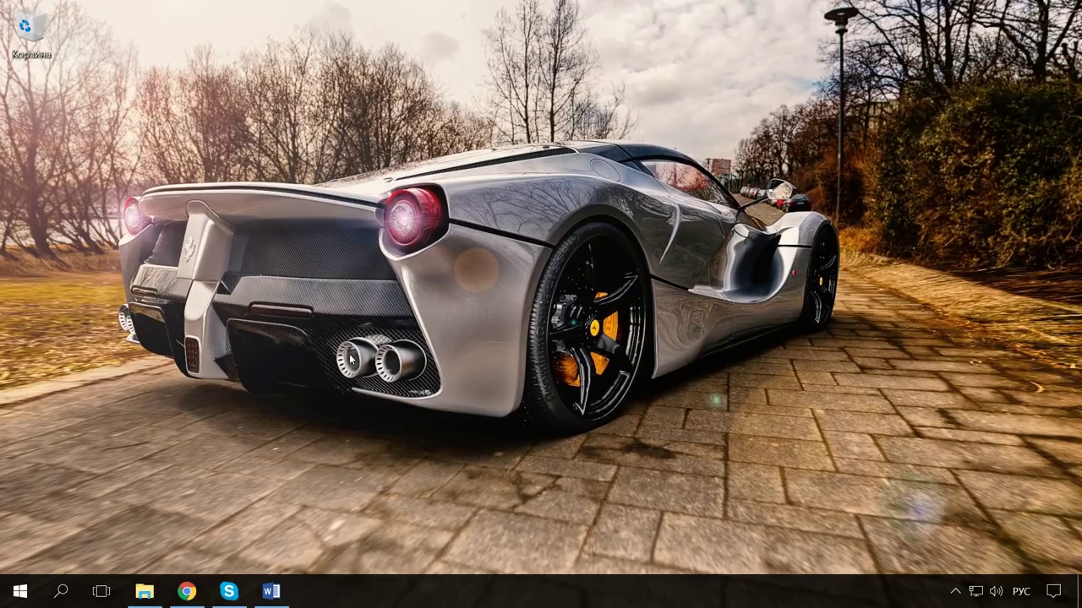
Search Windows for gpedit.msc using the English keyboard layout and open the Local Group Policy Editor.
key(alt+shift)
click(20, 590)
text(gped)
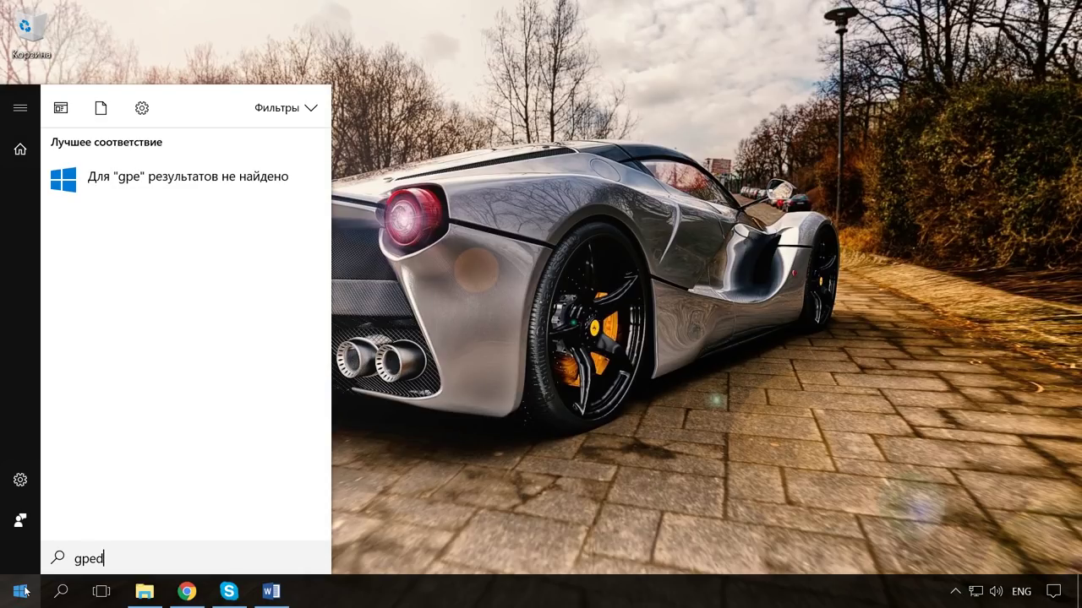
text(it.msc)
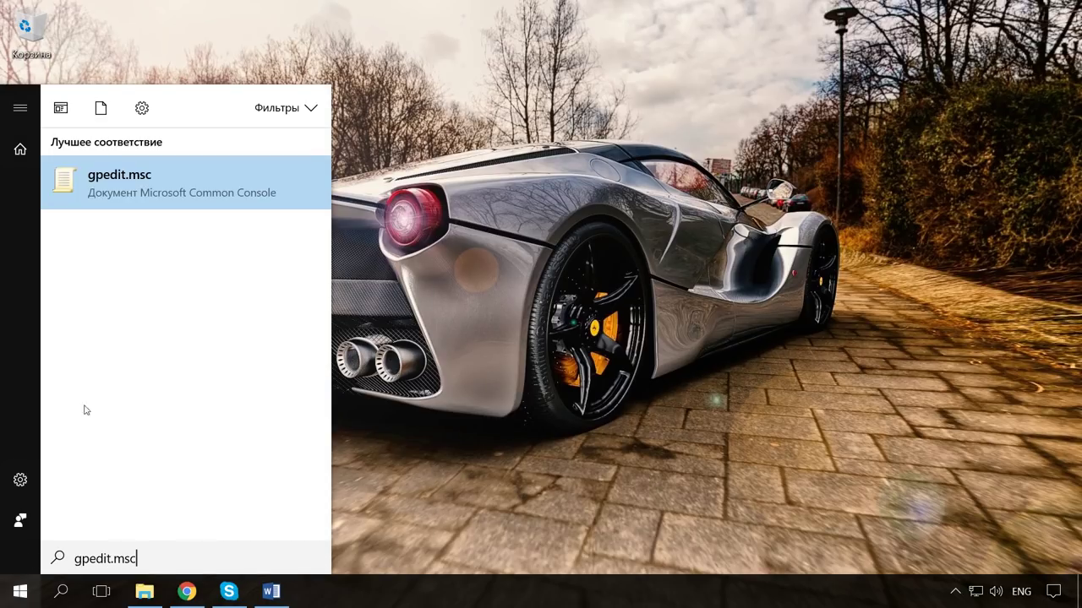
click(131, 176)
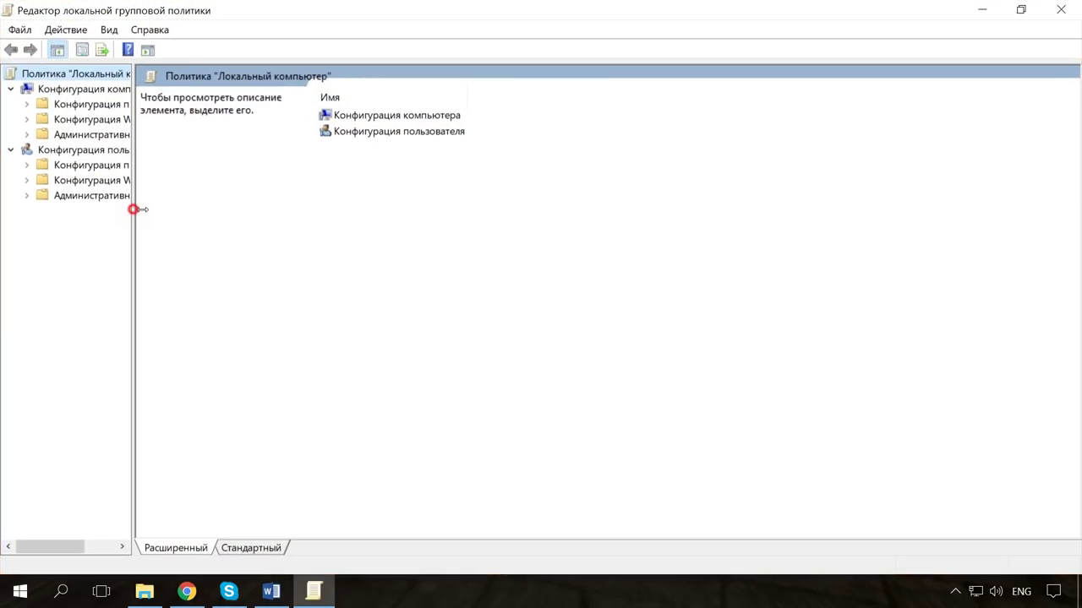
Open the «Удалить диспетчер задач» policy in the CTRL+ALT+DEL options under the user configuration's administrative templates, «Система» folder.
drag(133, 211, 210, 212)
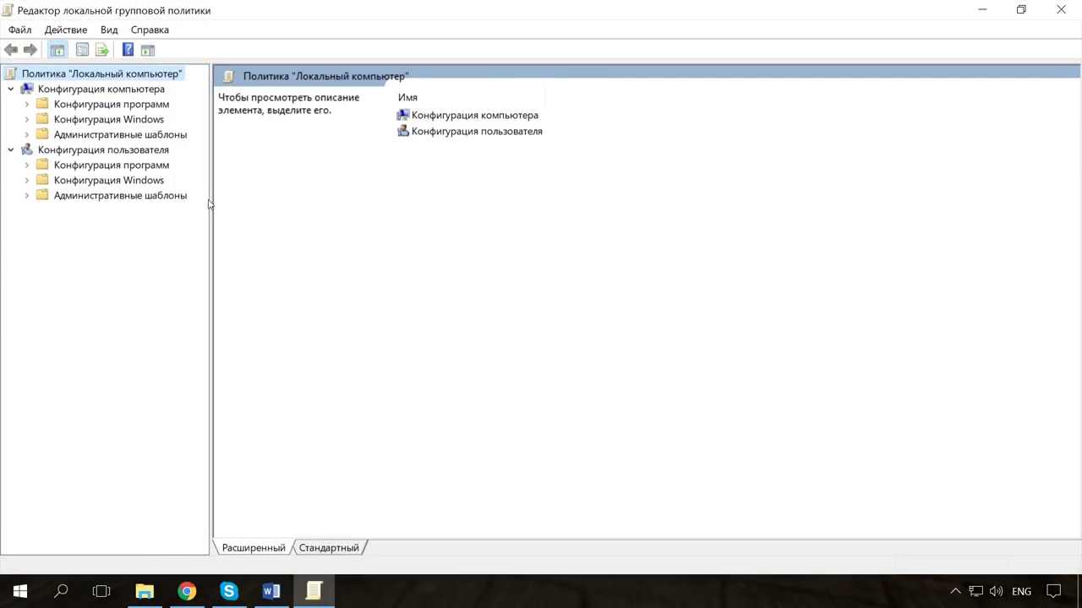
click(130, 151)
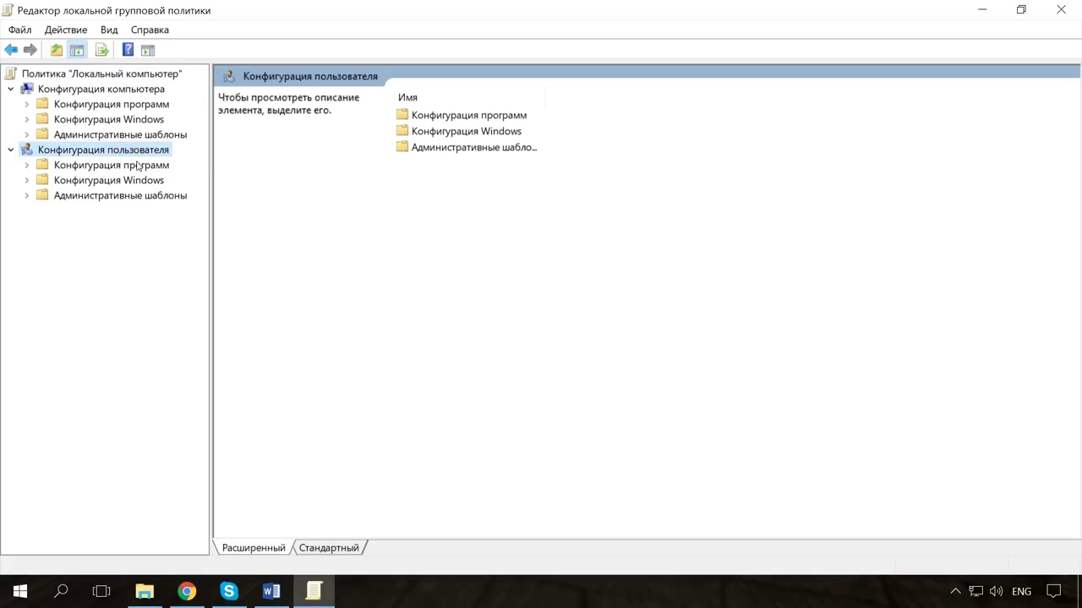
click(118, 196)
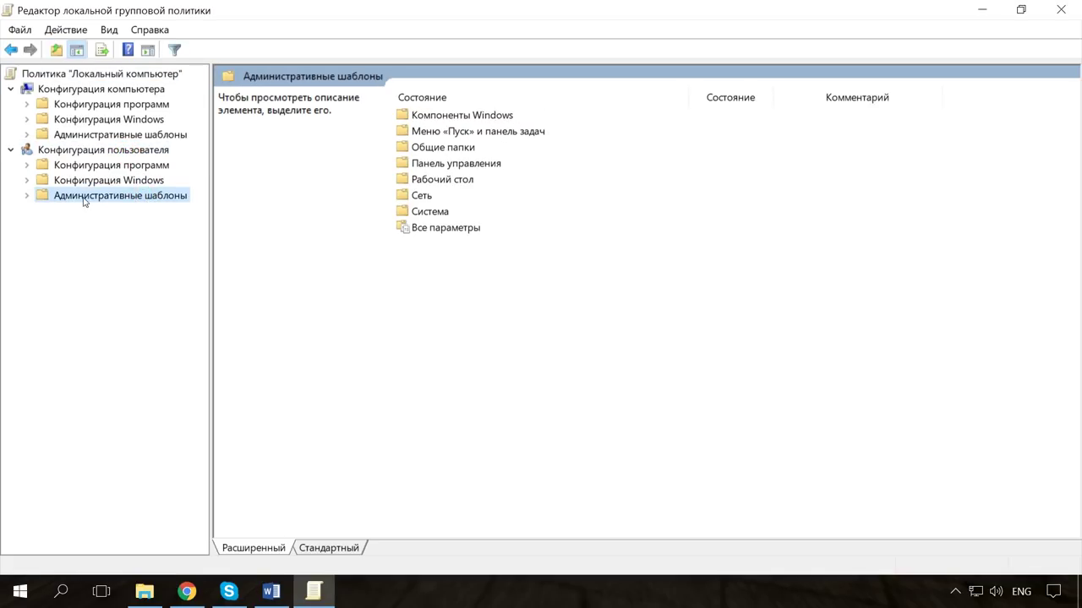
double_click(425, 212)
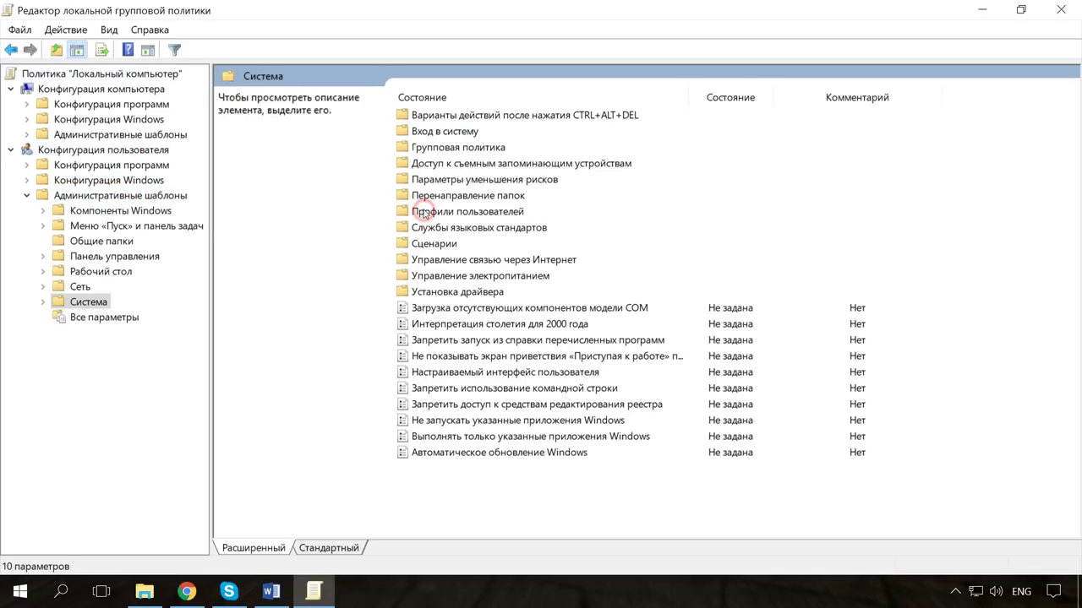
double_click(546, 120)
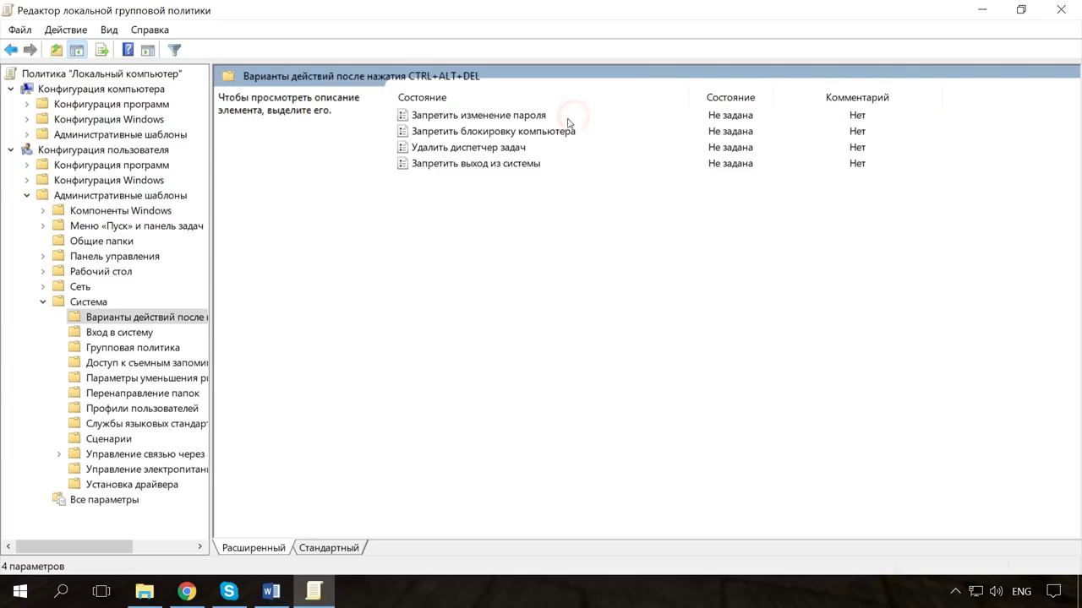
double_click(500, 148)
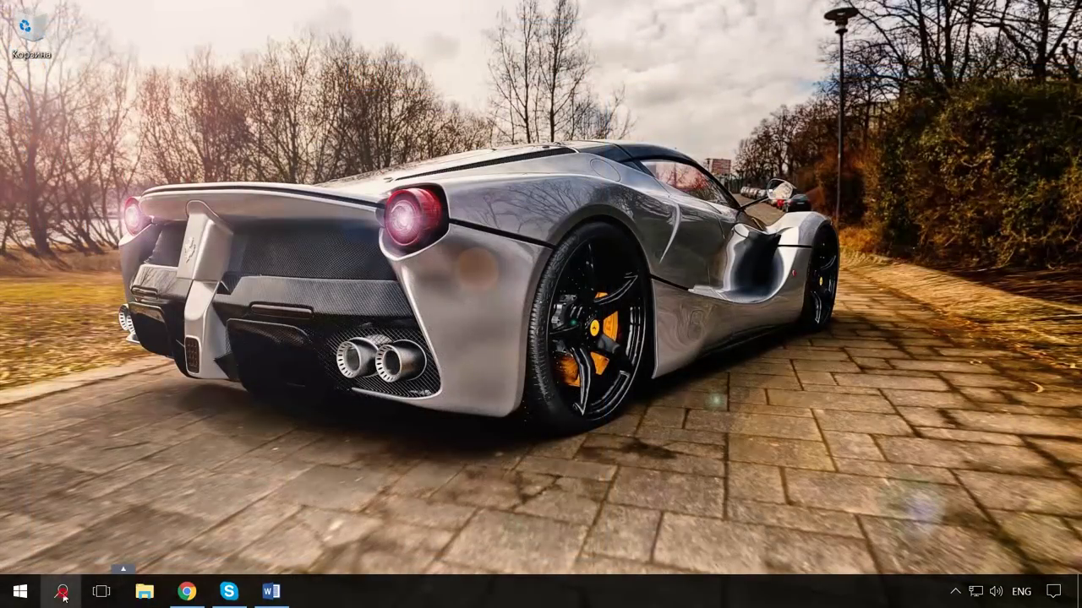
In a maximized administrator Command Prompt, enter REG add HKCU\Software\Microsoft\Windows\CurrentVersion\Policies\System /v DisableTaskMgr /t REG_DWORD /d 0 /f.
click(60, 591)
text(cmd)
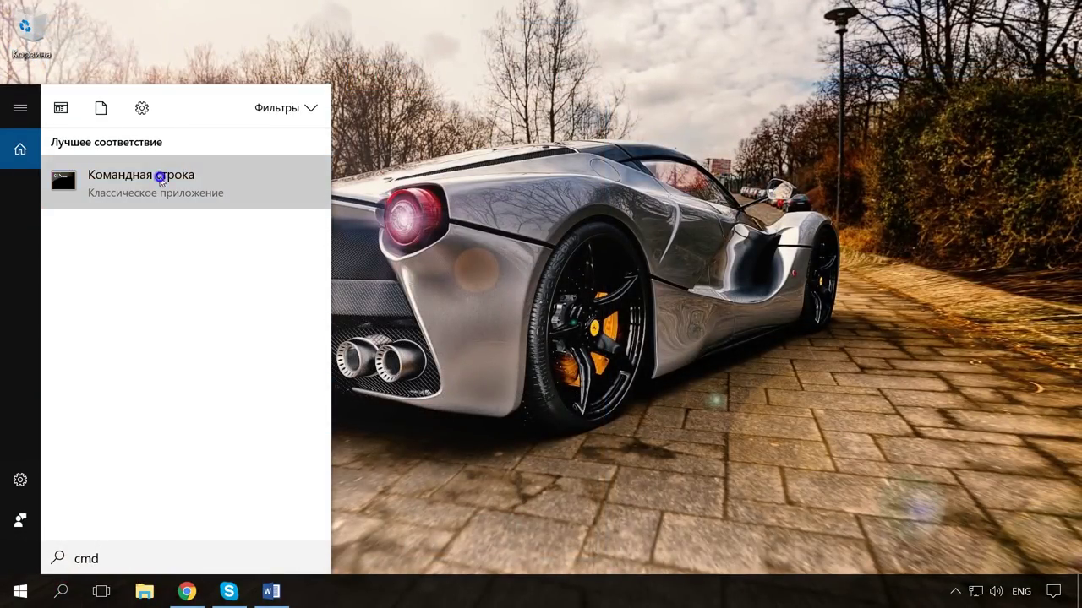
right_click(160, 179)
click(169, 200)
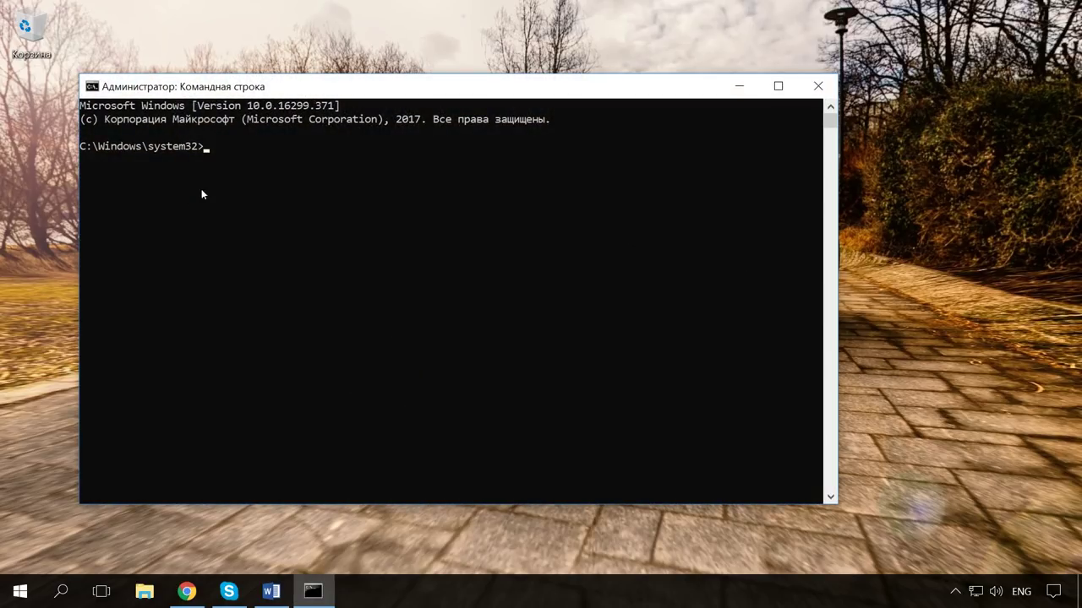
text(REG add HKCU\Software\Microsoft\Windows\CurrentVersion\Policies\System /v DisableTaskMgr /t REG_DWORD /d 0 /f)
click(778, 86)
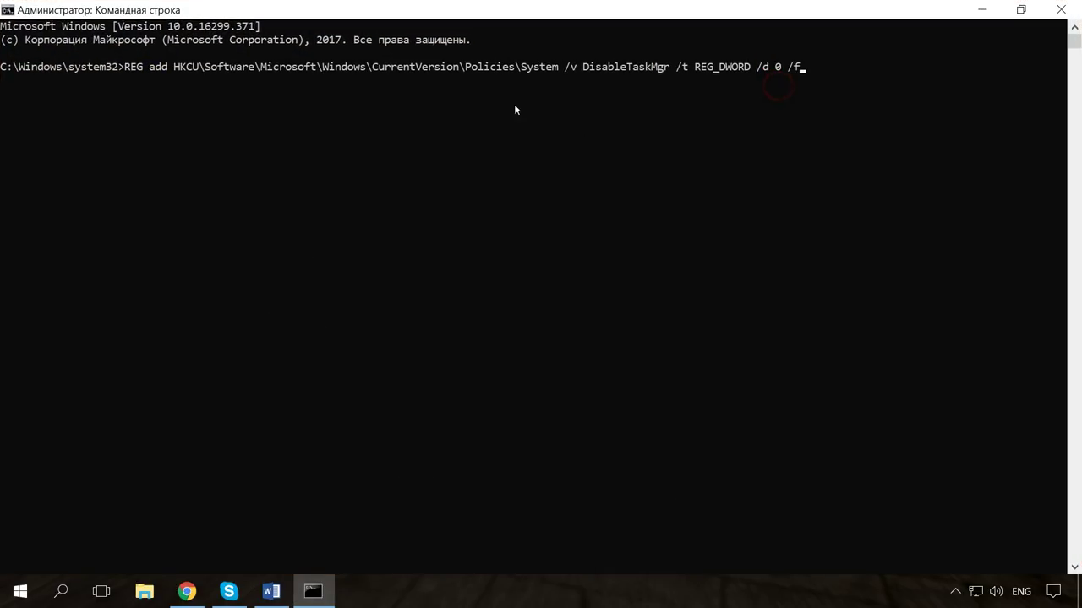
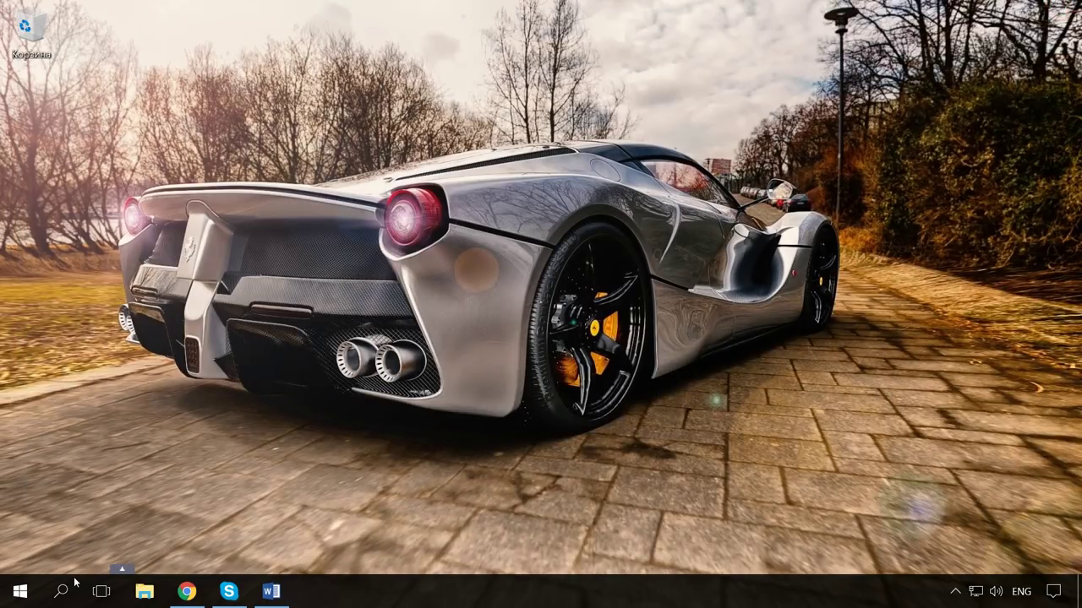
Create a new text document on the desktop and change its file extension to .bat.
right_click(38, 355)
mouse_move(149, 291)
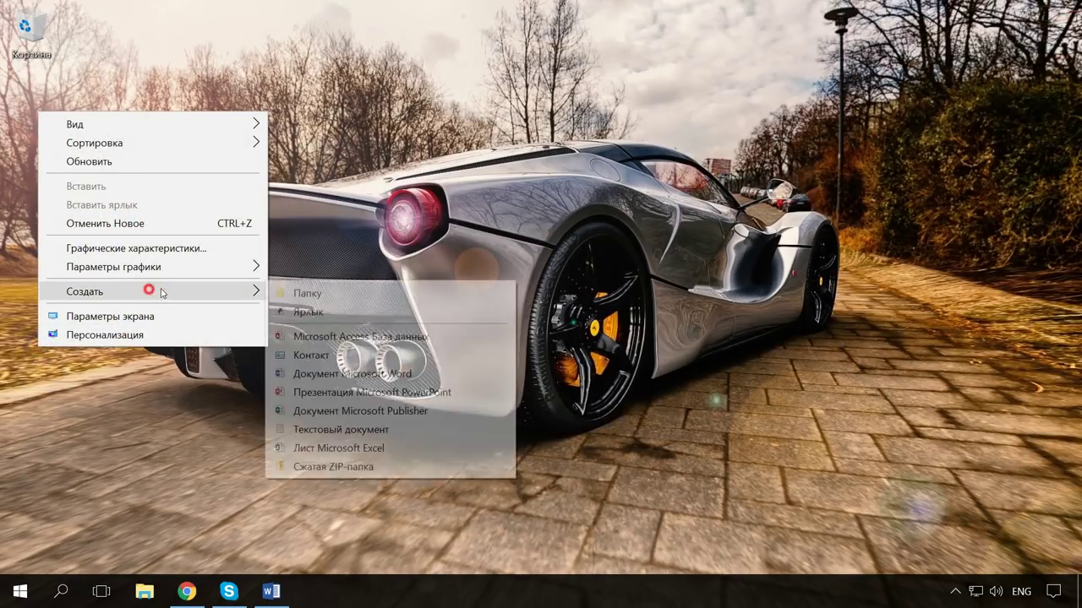
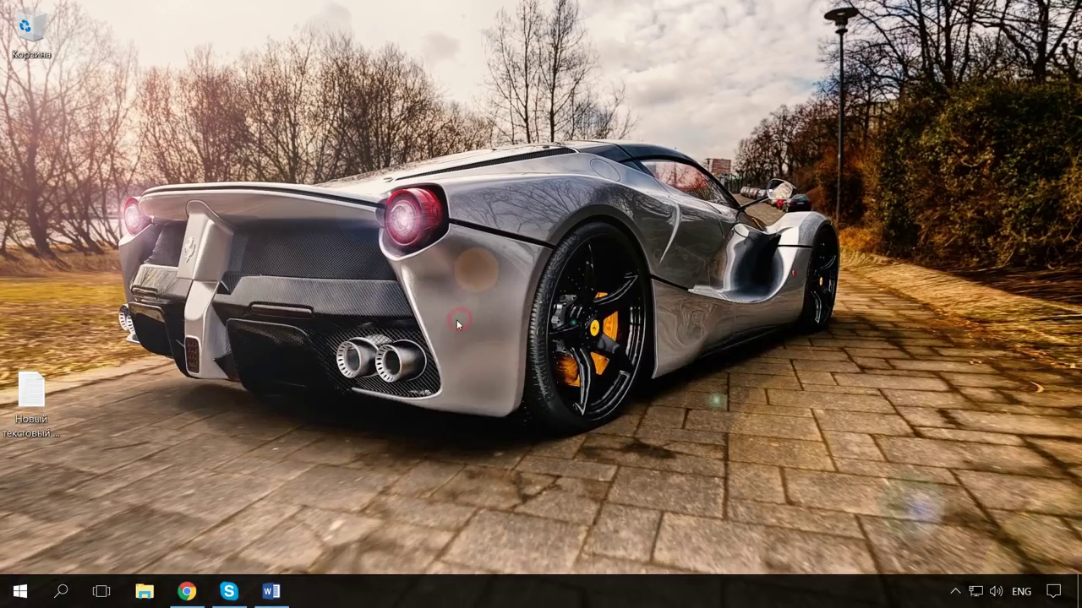
click(60, 452)
click(57, 448)
double_click(56, 448)
text(bat)
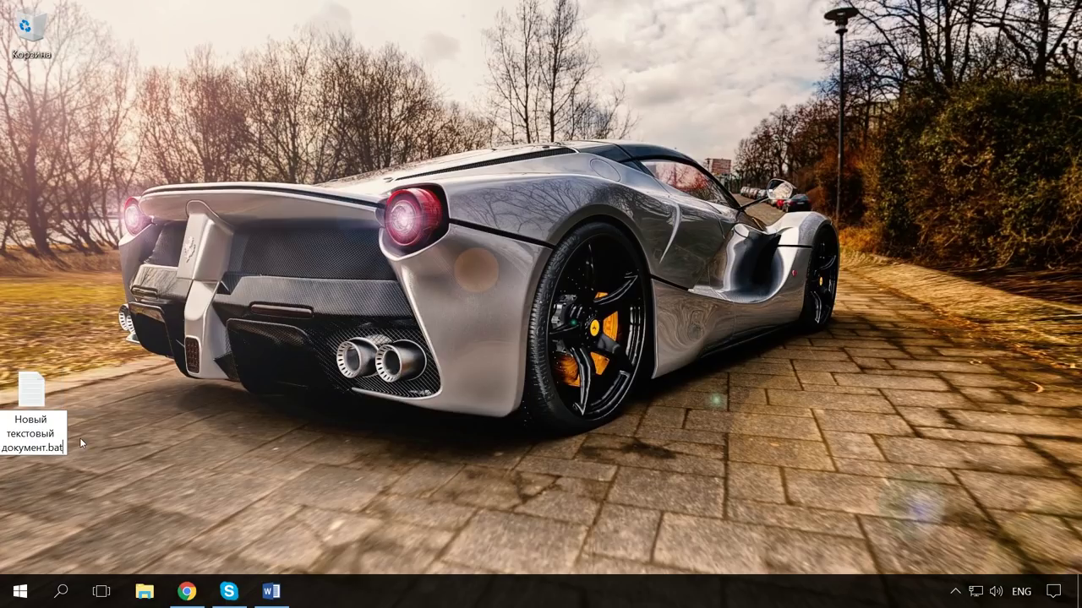
key(Return)
key(Return)
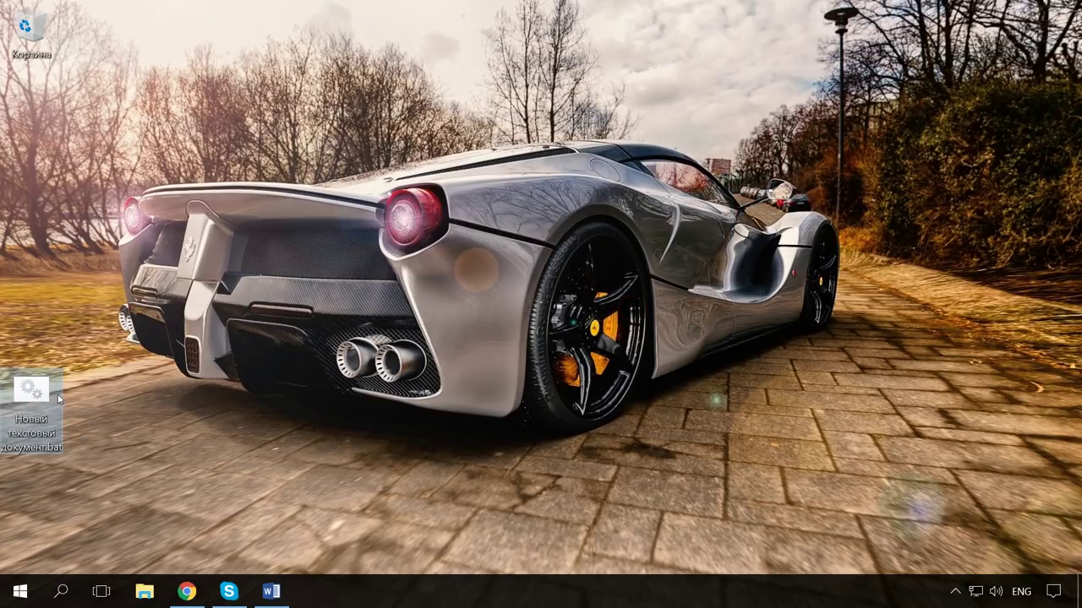
click(146, 593)
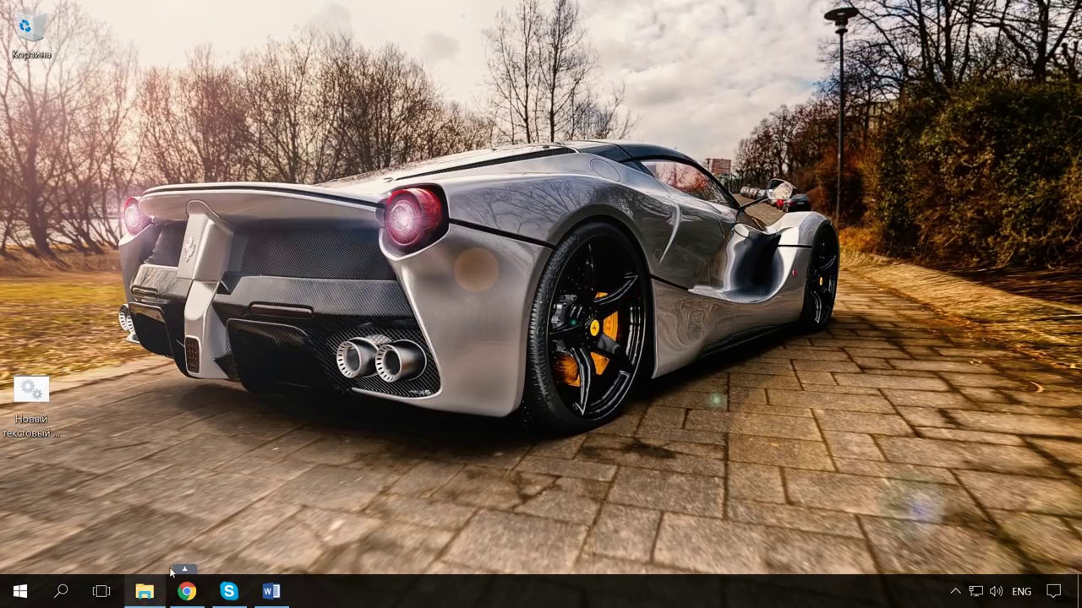
Check the «Расширения имен файлов» display option in File Explorer's view settings, then close the window.
click(192, 31)
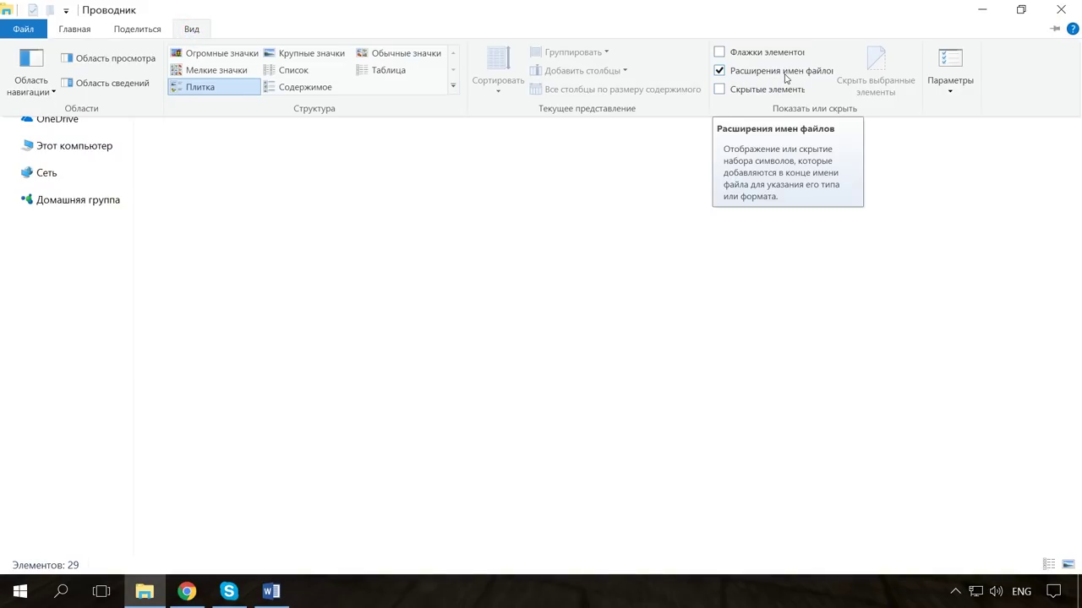
click(1063, 10)
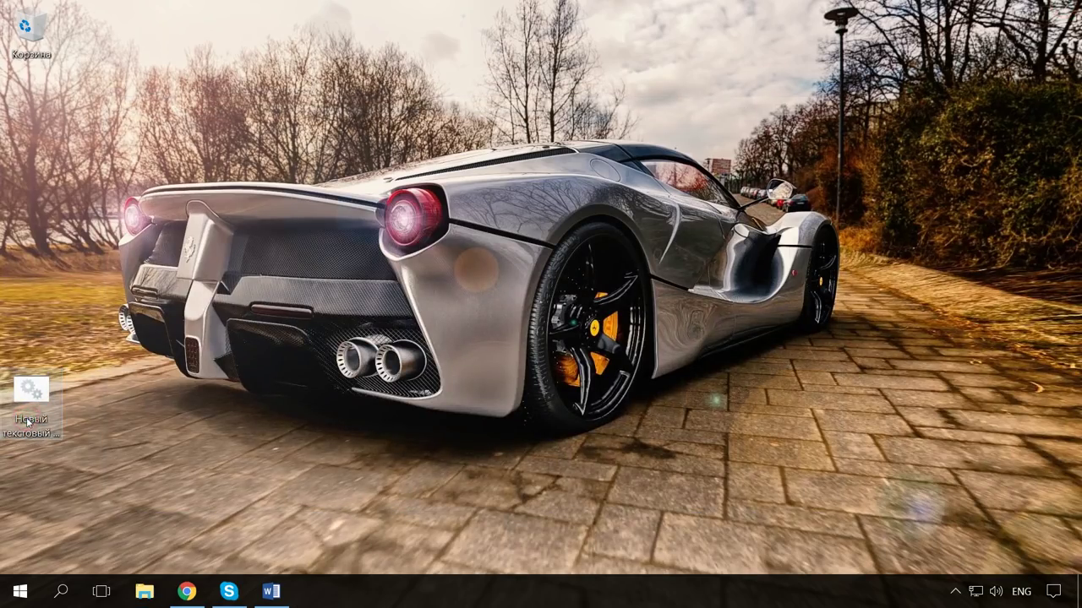
Create another new text document on the desktop, keeping its default name.
right_click(34, 470)
click(124, 414)
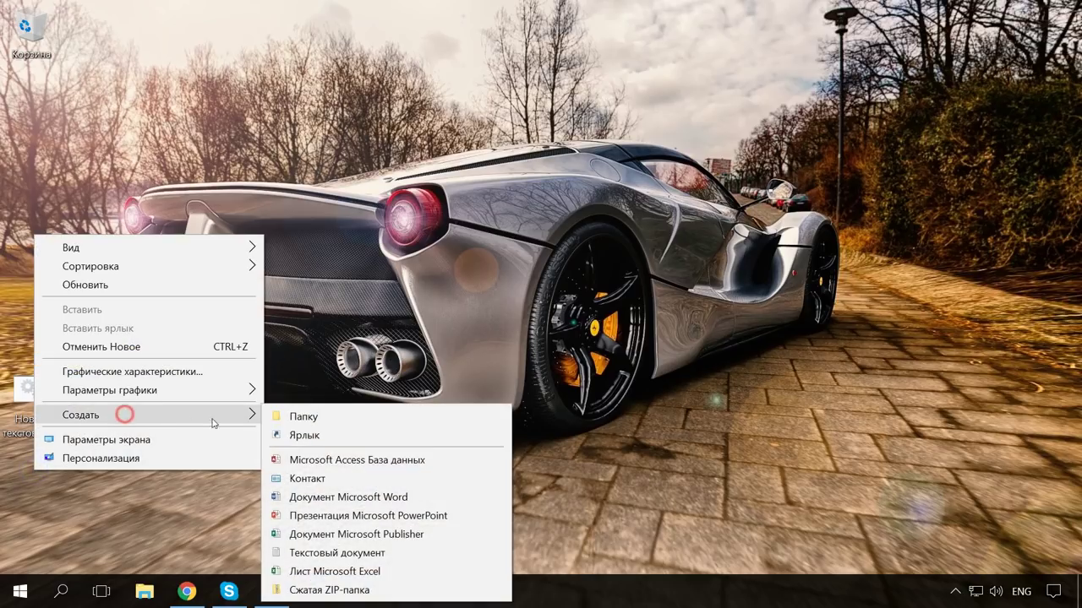
click(372, 553)
key(Return)
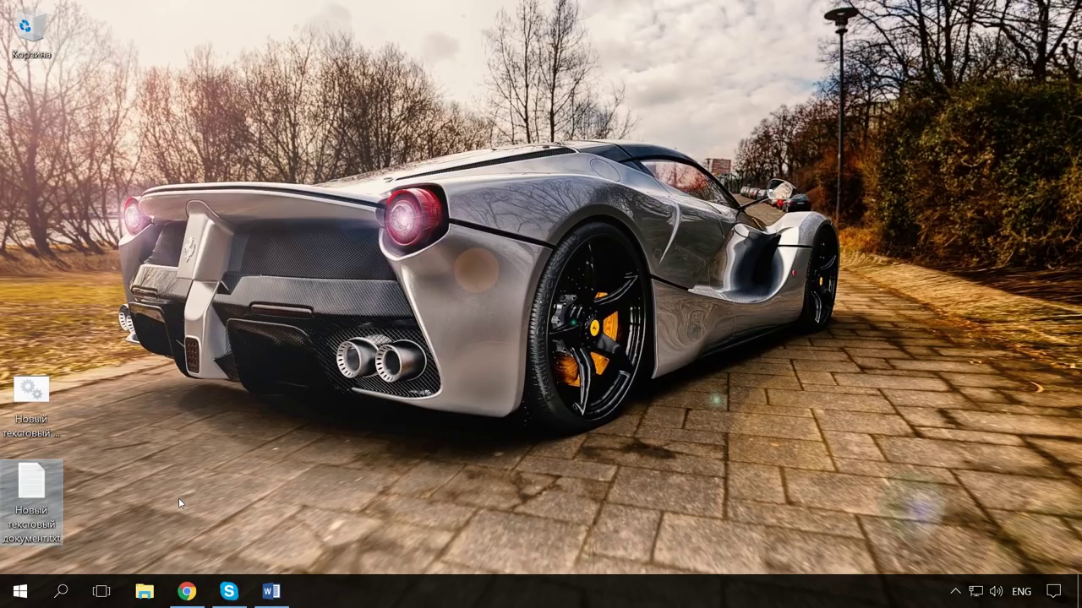
Paste the registry script setting “DisableTaskMgr” =dword:00000000 under HKEY_CURRENT_USER\Software\Microsoft\Windows\CurrentVersion\Policies\System into the new text document, and close it with the changes saved.
key(Return)
right_click(162, 305)
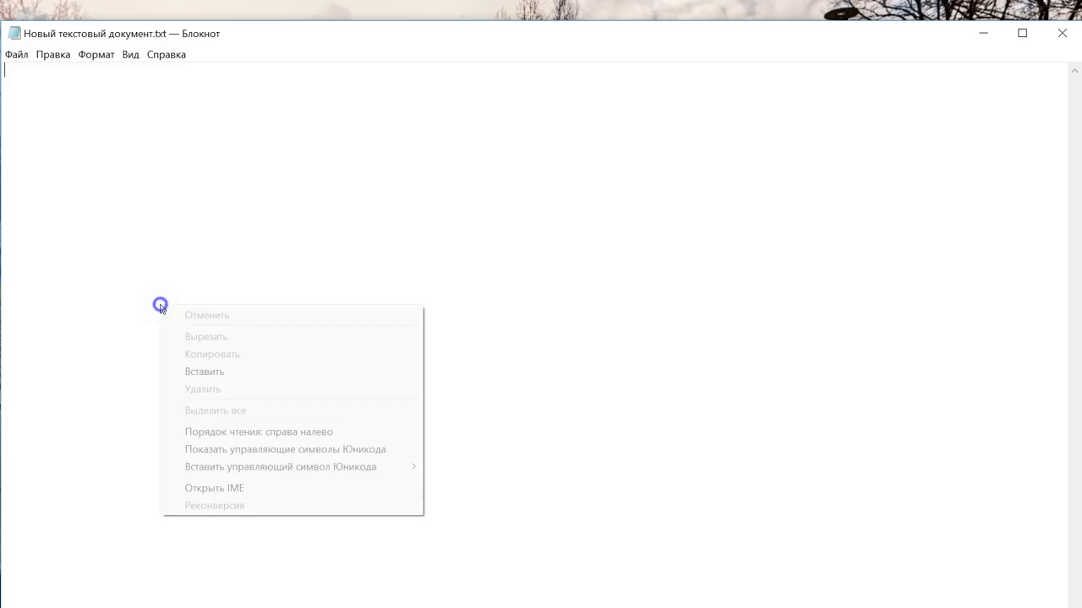
click(229, 372)
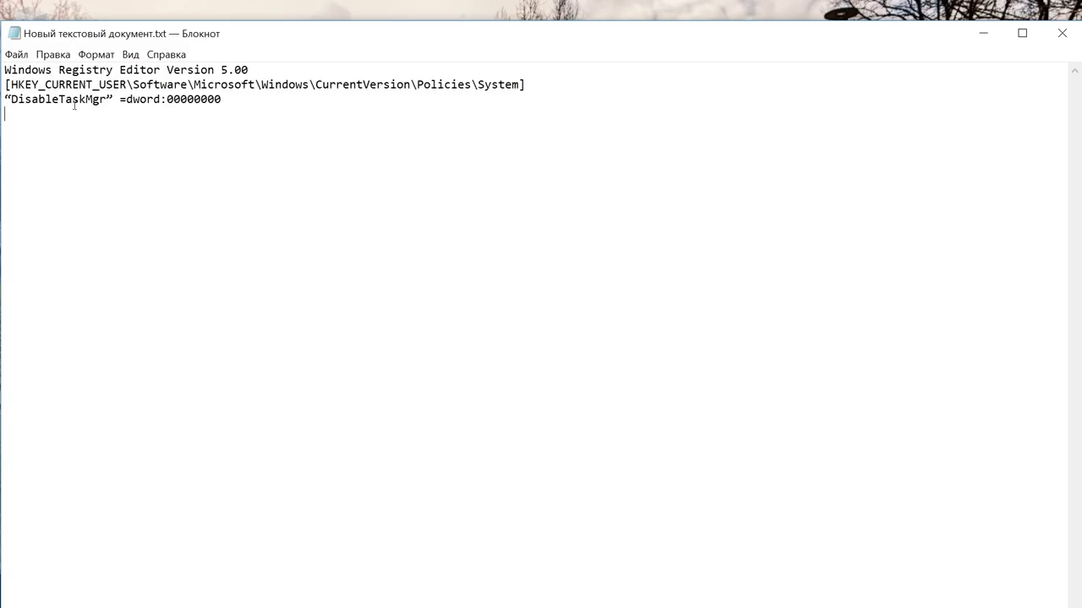
click(1062, 34)
click(472, 315)
Change the new text document's extension from .txt to .reg and accept the extension change.
click(60, 540)
click(59, 540)
double_click(57, 539)
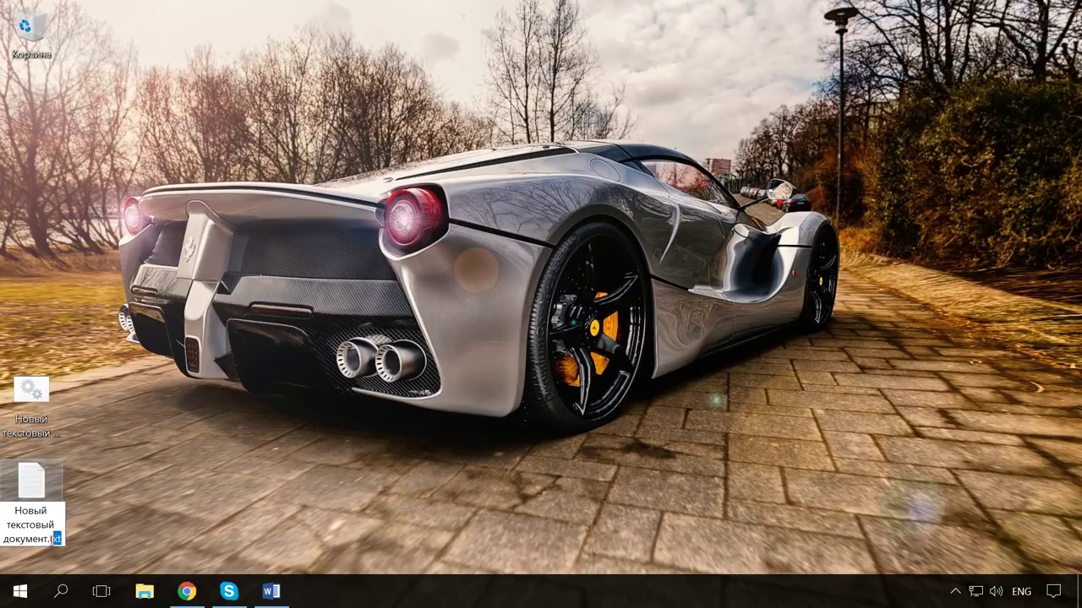
text(reg)
key(Return)
click(625, 305)
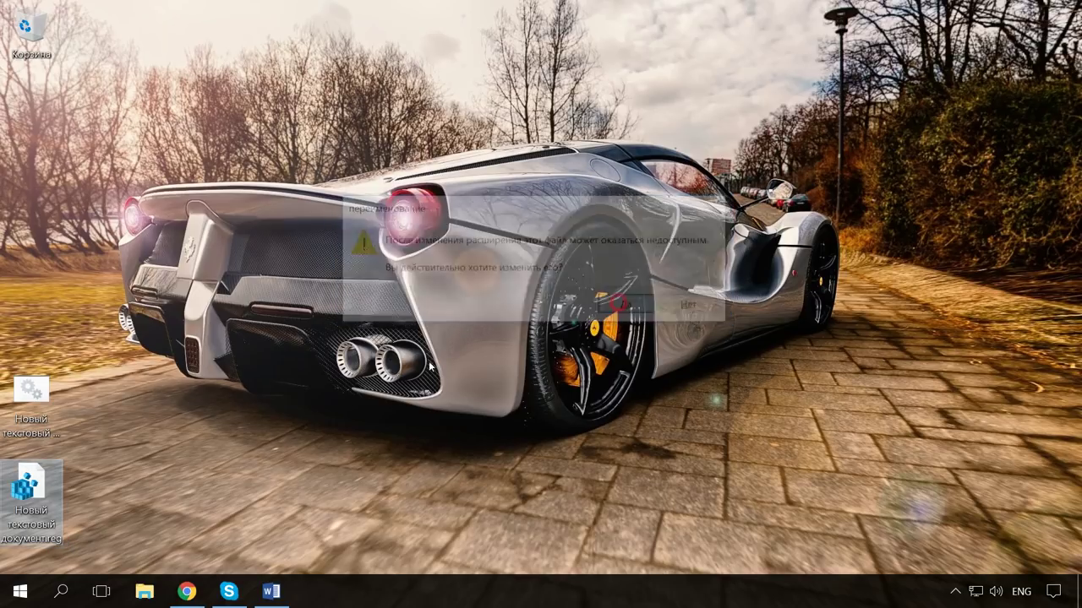
Run the desktop .reg file and merge its contents into the registry.
double_click(58, 491)
click(672, 329)
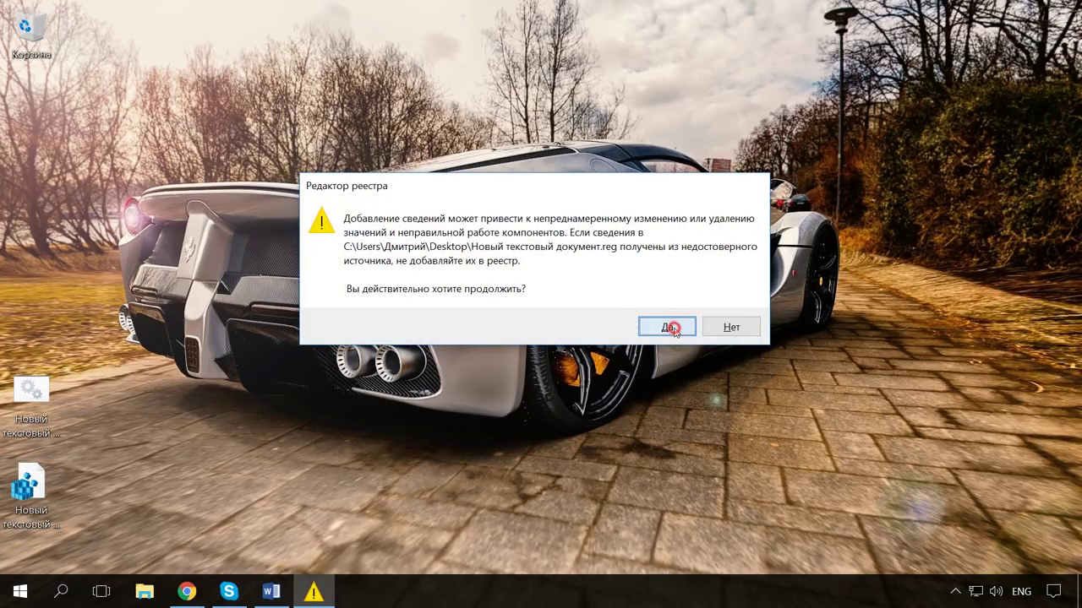
click(722, 303)
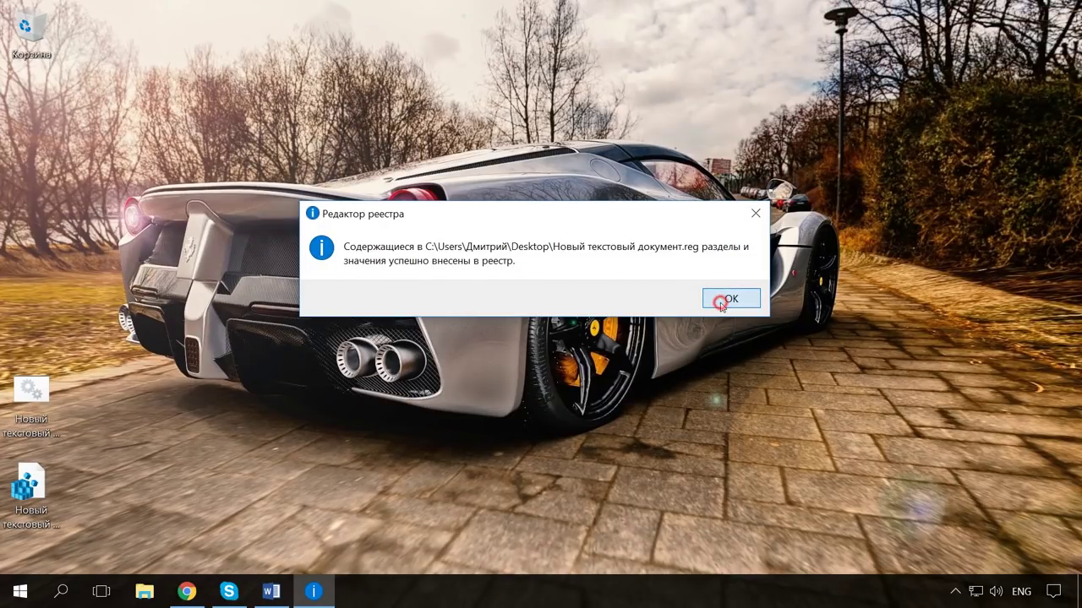
View the «Перезагрузка» option among the Windows power options without restarting, and return to the desktop.
click(20, 592)
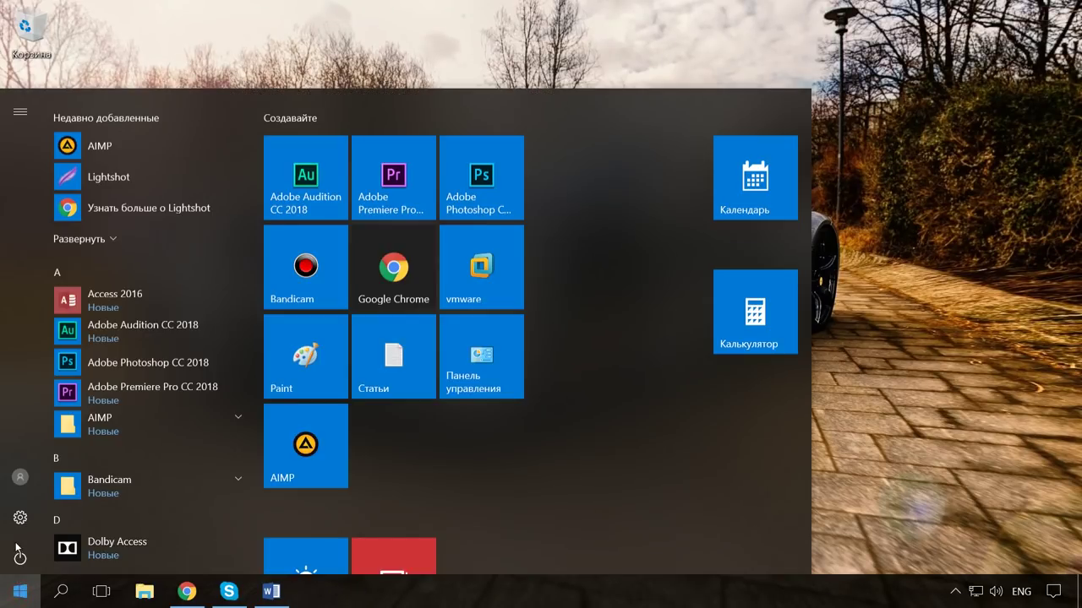
click(20, 555)
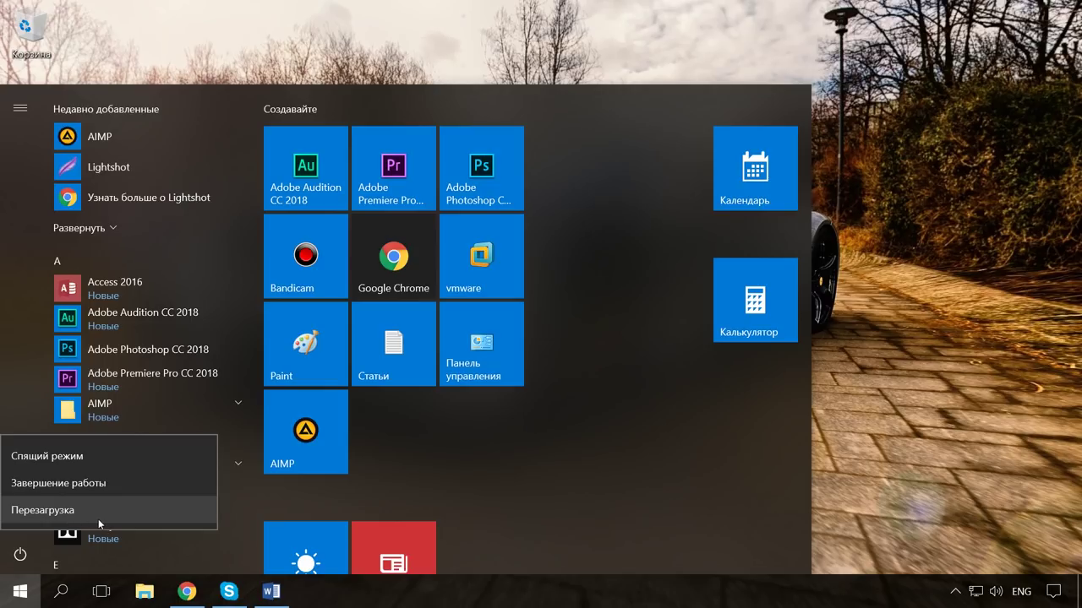
click(839, 462)
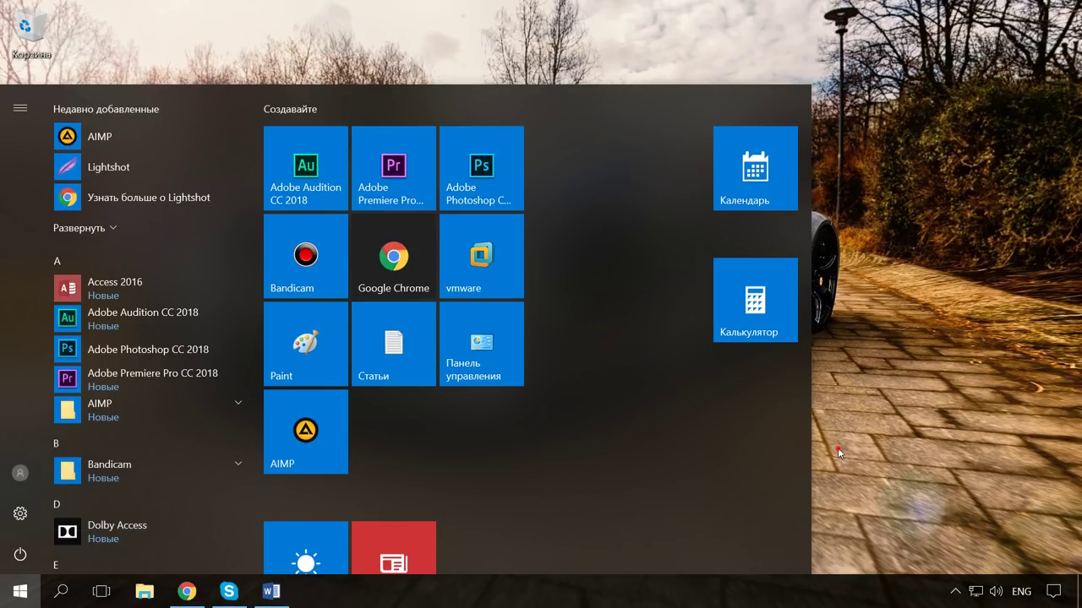
click(837, 448)
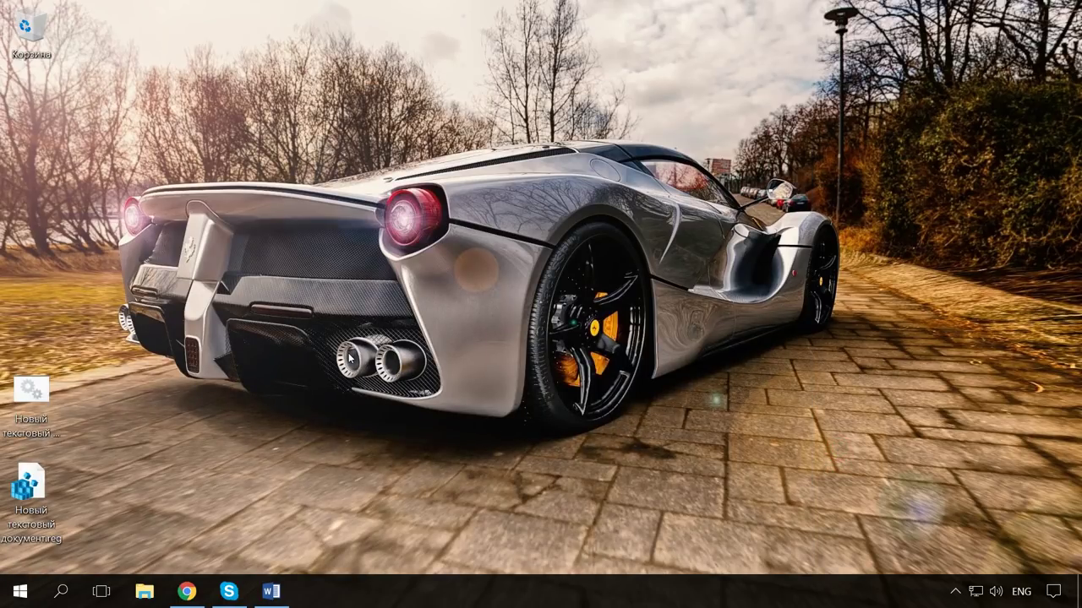